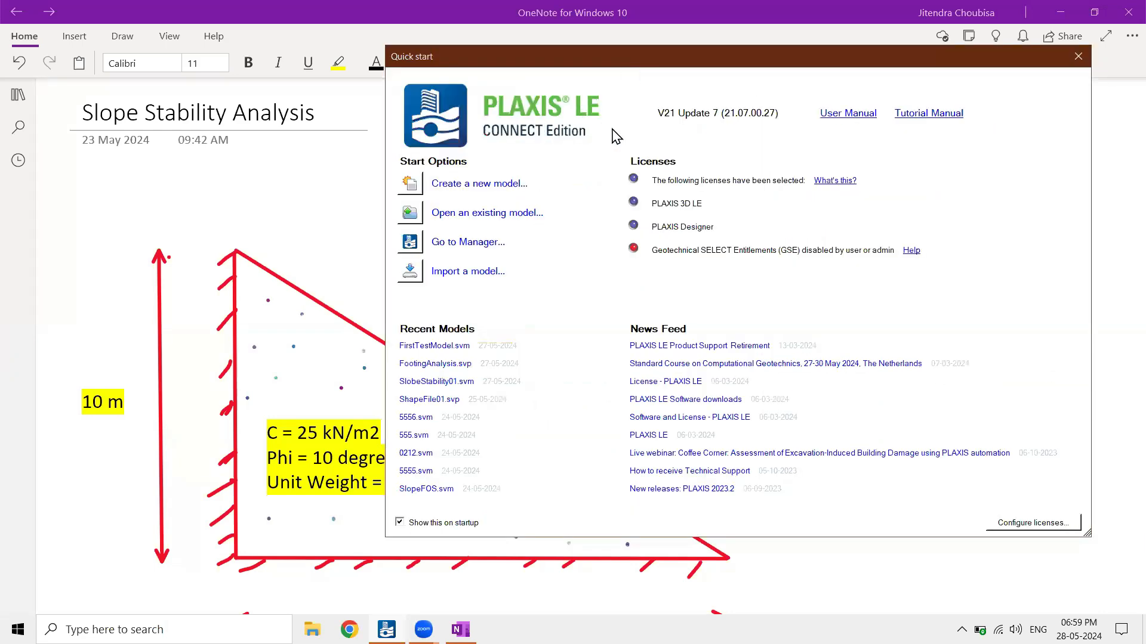
{"action": "left_click_drag", "start_coordinate": [539, 60], "coordinate": [686, 54]}
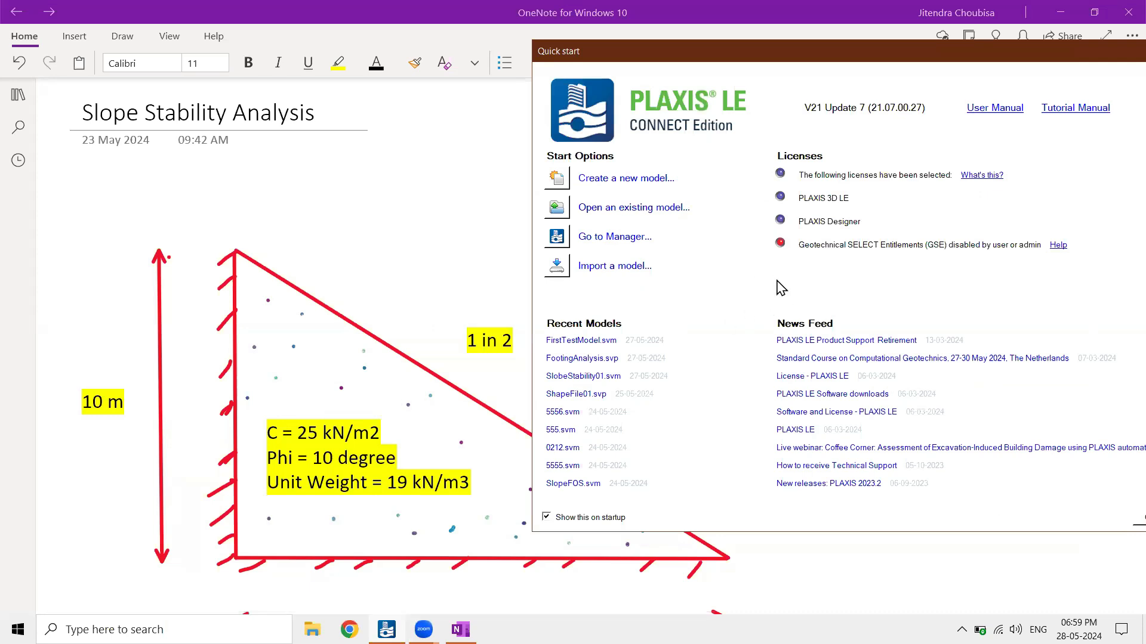
{"action": "left_click_drag", "start_coordinate": [859, 57], "coordinate": [729, 58]}
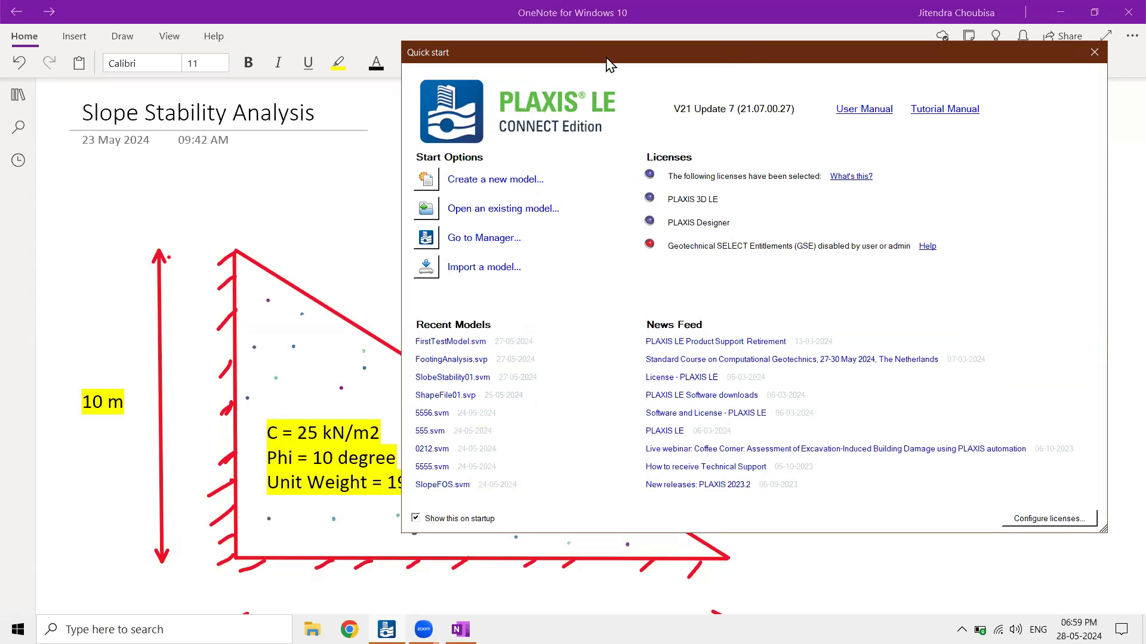
{"action": "left_click_drag", "start_coordinate": [604, 58], "coordinate": [530, 61]}
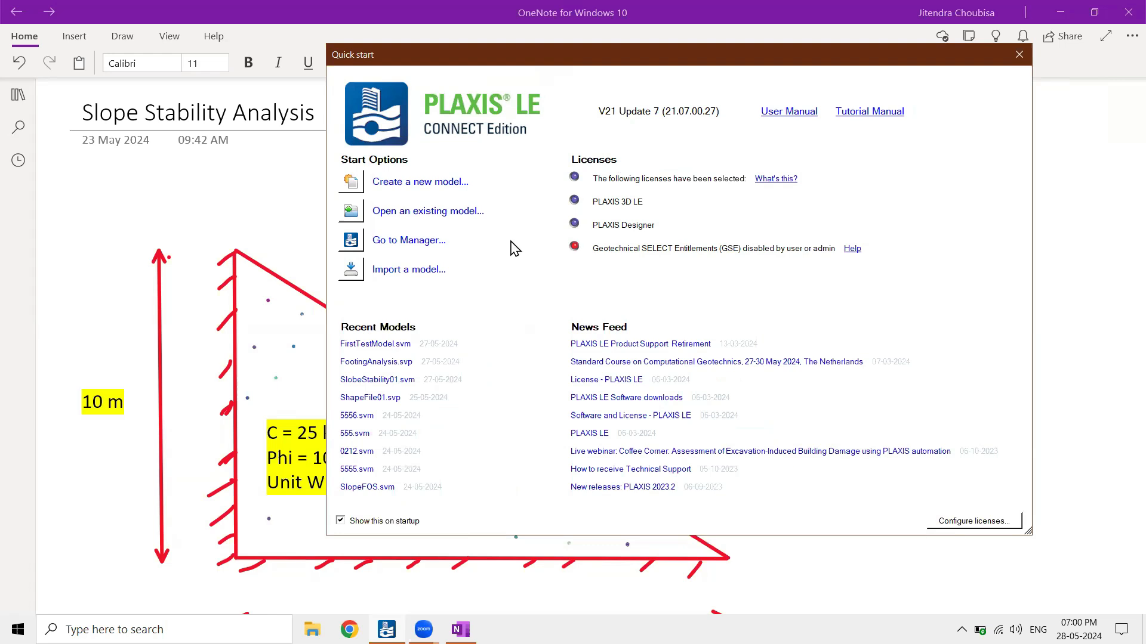
Switch to the OneNote slope sketch and annotate its lower-left corner as (0,0) with x and y axis arrows
{"action": "left_click", "coordinate": [279, 190]}
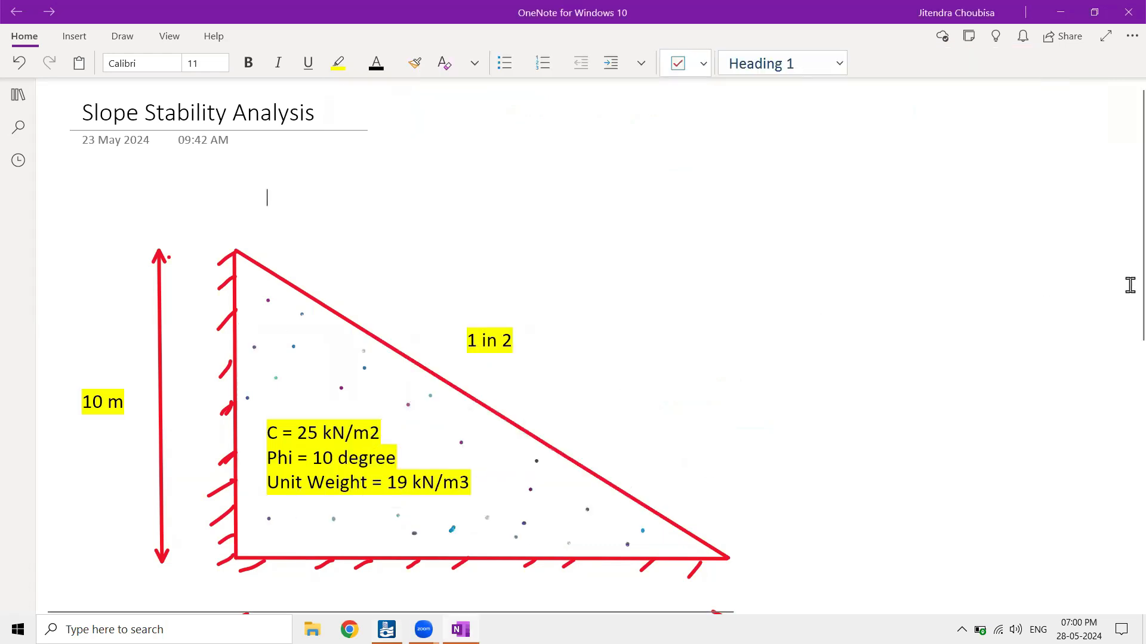
{"action": "scroll", "coordinate": [1121, 337], "scroll_direction": "down", "scroll_amount": 1}
{"action": "scroll", "coordinate": [1121, 346], "scroll_direction": "down", "scroll_amount": 2}
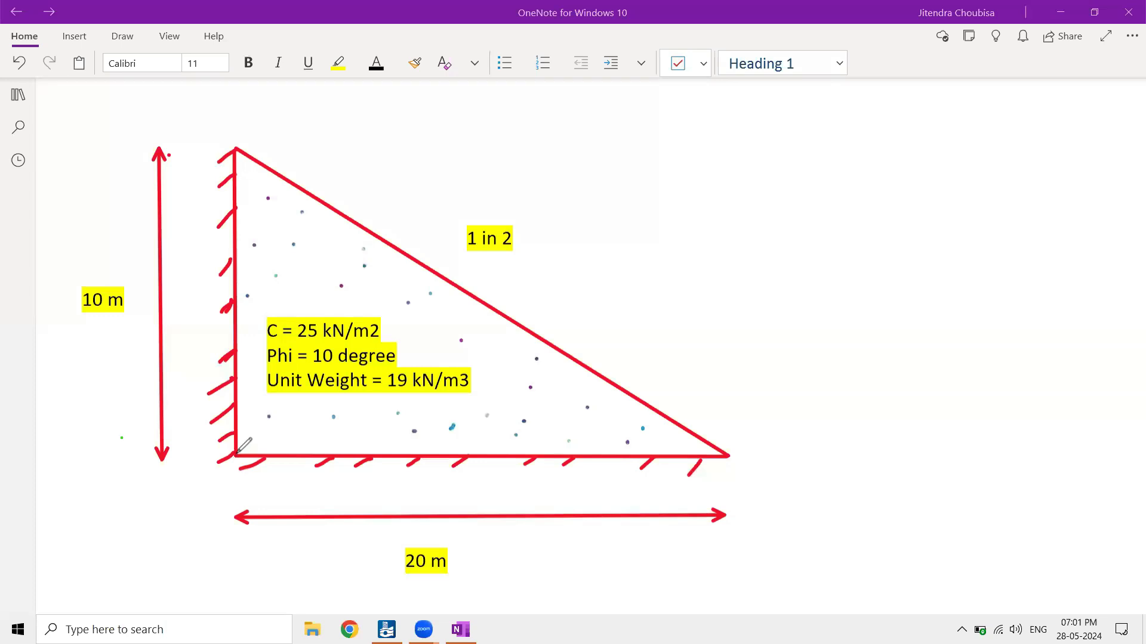
{"action": "mouse_move", "coordinate": [237, 453]}
{"action": "left_mouse_down"}
{"action": "mouse_move", "coordinate": [184, 480]}
{"action": "mouse_move", "coordinate": [195, 504]}
{"action": "mouse_move", "coordinate": [205, 485]}
{"action": "mouse_move", "coordinate": [221, 496]}
{"action": "mouse_move", "coordinate": [182, 506]}
{"action": "left_mouse_up"}
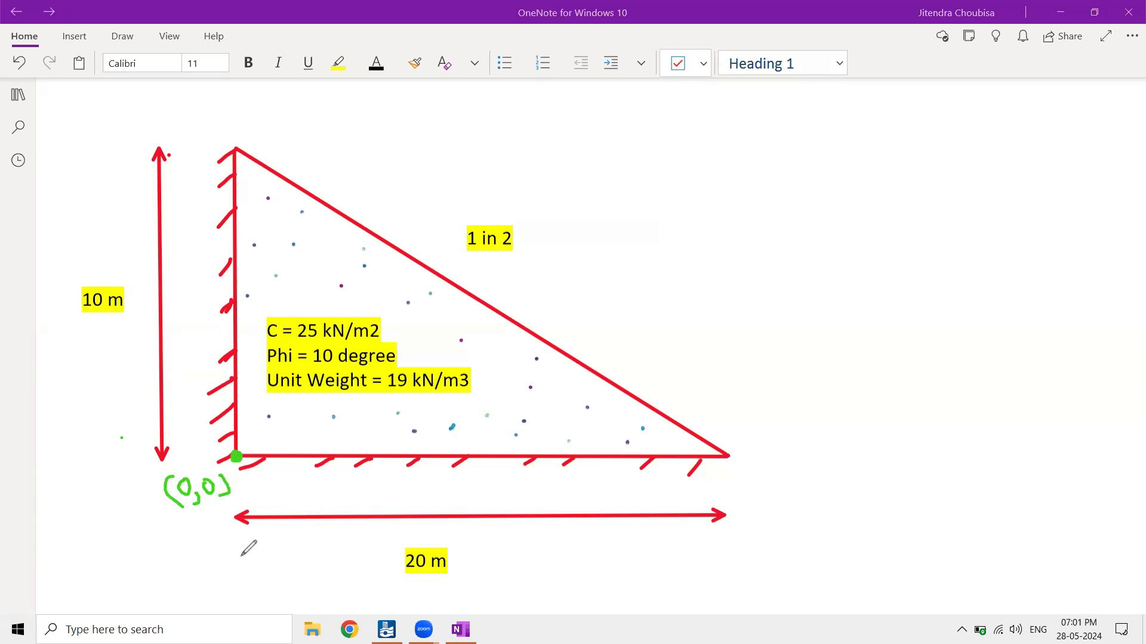
{"action": "mouse_move", "coordinate": [227, 556]}
{"action": "left_mouse_down"}
{"action": "mouse_move", "coordinate": [283, 545]}
{"action": "mouse_move", "coordinate": [293, 568]}
{"action": "mouse_move", "coordinate": [336, 558]}
{"action": "left_mouse_up"}
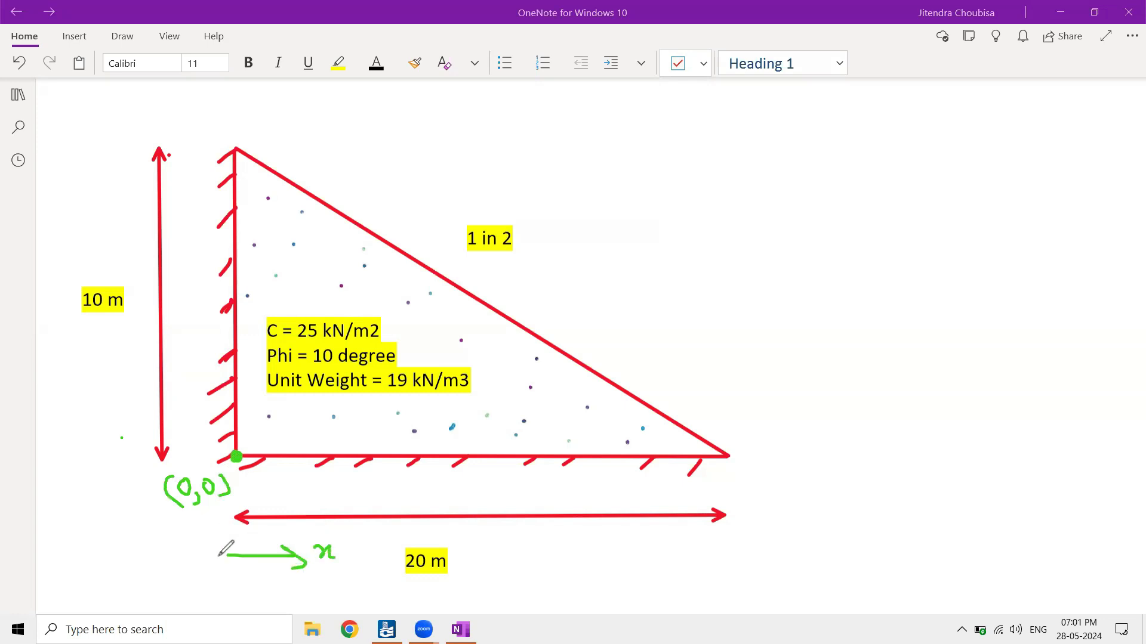
{"action": "mouse_move", "coordinate": [226, 554]}
{"action": "left_mouse_down"}
{"action": "mouse_move", "coordinate": [219, 514]}
{"action": "mouse_move", "coordinate": [227, 523]}
{"action": "mouse_move", "coordinate": [197, 537]}
{"action": "mouse_move", "coordinate": [197, 558]}
{"action": "left_mouse_up"}
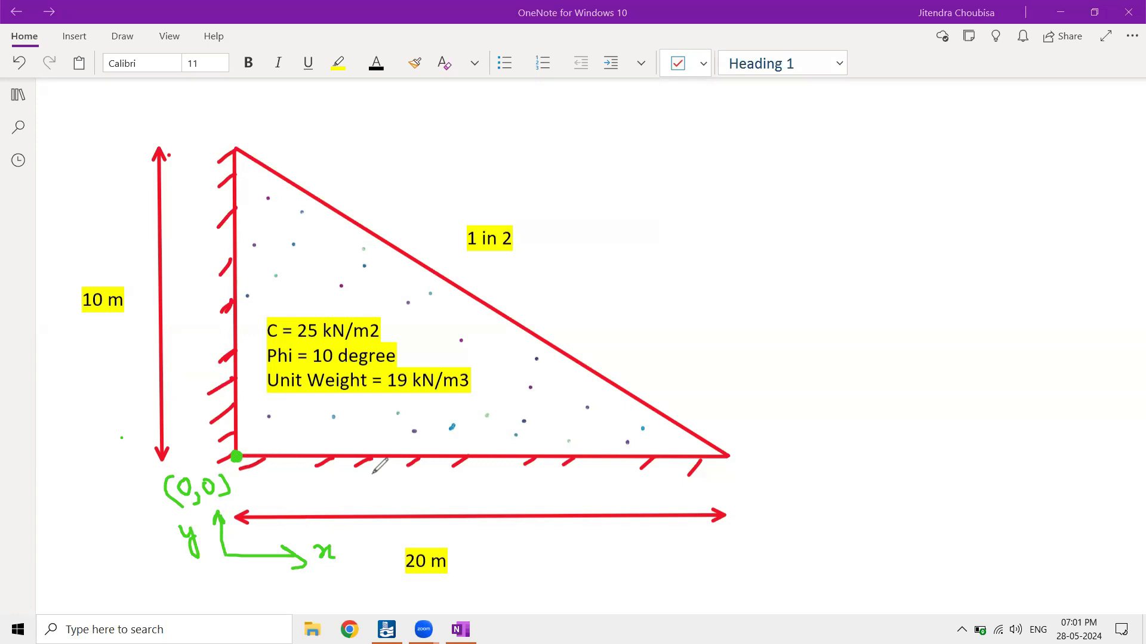
Annotate the sketch's slope toe as (20,0) and its top corner as (0,10)
{"action": "left_click", "coordinate": [726, 456]}
{"action": "mouse_move", "coordinate": [768, 432]}
{"action": "left_mouse_down"}
{"action": "mouse_move", "coordinate": [740, 456]}
{"action": "mouse_move", "coordinate": [761, 475]}
{"action": "left_mouse_up"}
{"action": "mouse_move", "coordinate": [777, 447]}
{"action": "left_mouse_down"}
{"action": "mouse_move", "coordinate": [764, 463]}
{"action": "mouse_move", "coordinate": [788, 473]}
{"action": "mouse_move", "coordinate": [806, 452]}
{"action": "mouse_move", "coordinate": [810, 477]}
{"action": "mouse_move", "coordinate": [840, 460]}
{"action": "mouse_move", "coordinate": [844, 486]}
{"action": "left_mouse_up"}
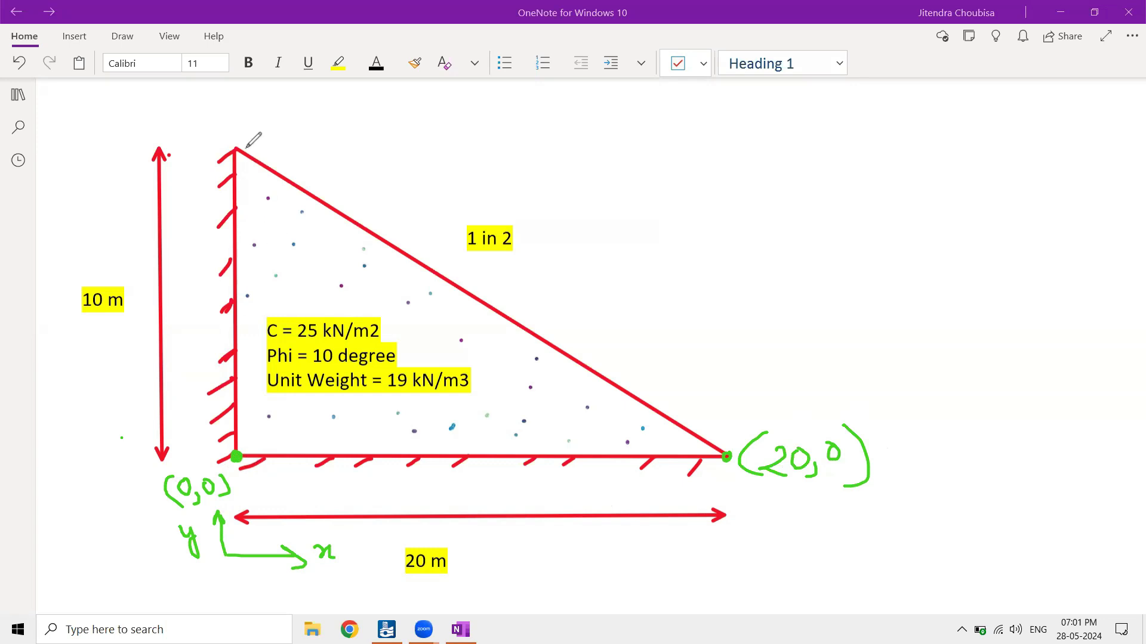
{"action": "left_click_drag", "start_coordinate": [236, 146], "coordinate": [234, 146]}
{"action": "mouse_move", "coordinate": [250, 103]}
{"action": "left_mouse_down"}
{"action": "mouse_move", "coordinate": [244, 125]}
{"action": "mouse_move", "coordinate": [274, 111]}
{"action": "mouse_move", "coordinate": [270, 137]}
{"action": "left_mouse_up"}
{"action": "mouse_move", "coordinate": [310, 106]}
{"action": "left_mouse_down"}
{"action": "mouse_move", "coordinate": [309, 126]}
{"action": "mouse_move", "coordinate": [330, 108]}
{"action": "mouse_move", "coordinate": [343, 128]}
{"action": "left_mouse_up"}
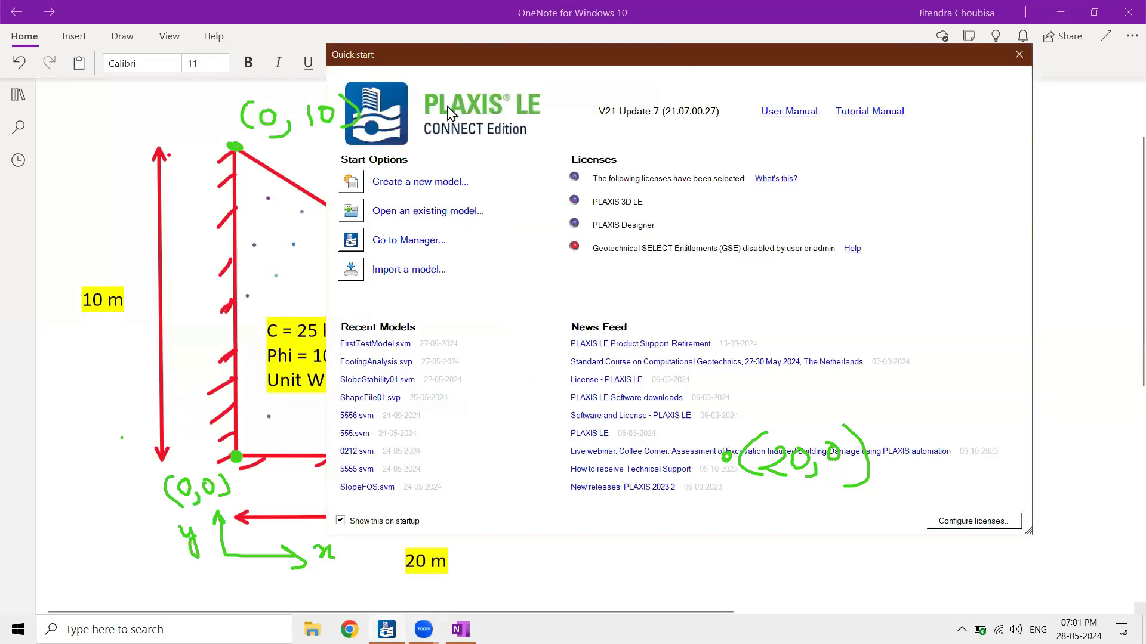
Switch to PLAXIS LE and start a new model under the project name Slope01
{"action": "left_click", "coordinate": [427, 182]}
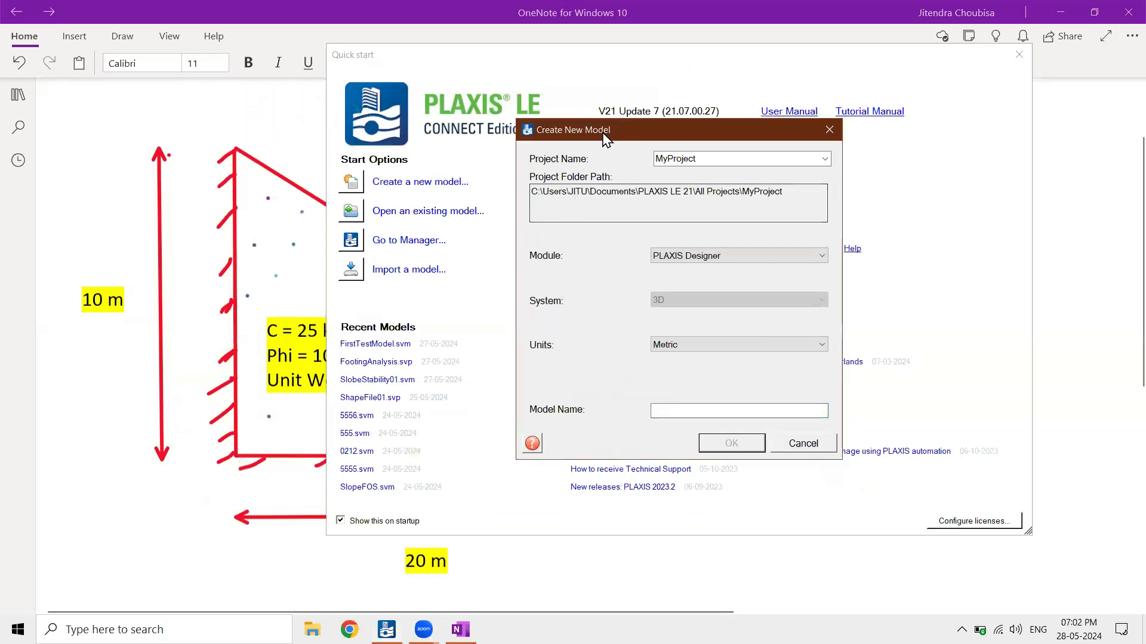
{"action": "left_click_drag", "start_coordinate": [625, 139], "coordinate": [576, 130]}
{"action": "left_click", "coordinate": [1062, 13]}
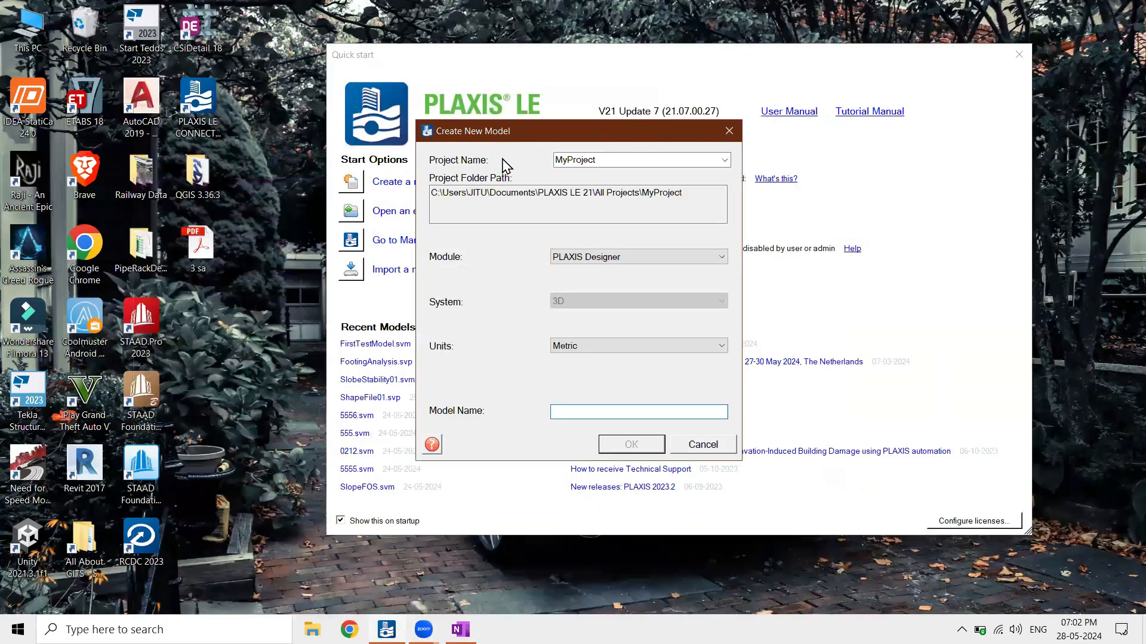
{"action": "left_click_drag", "start_coordinate": [622, 158], "coordinate": [555, 173]}
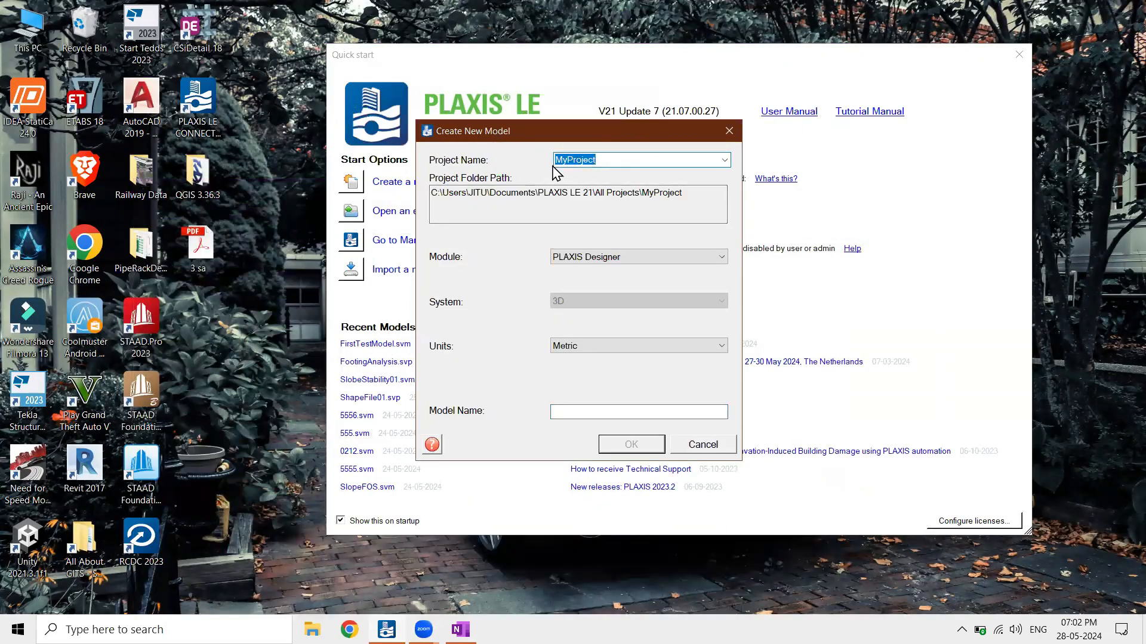
{"action": "type", "text": "Slope0"}
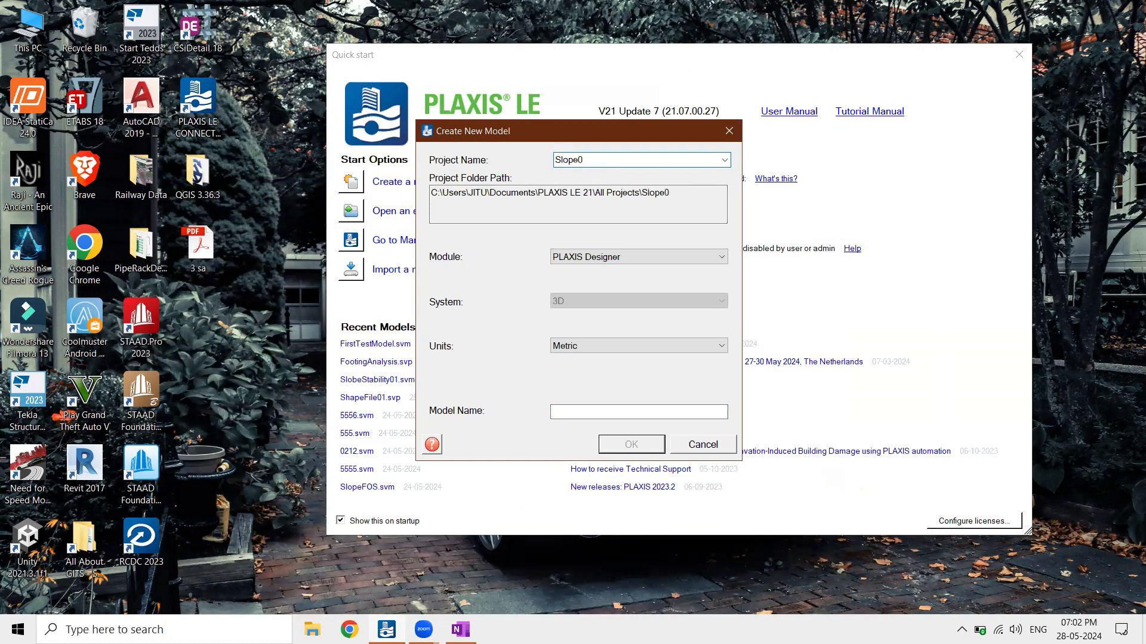
{"action": "type", "text": "1"}
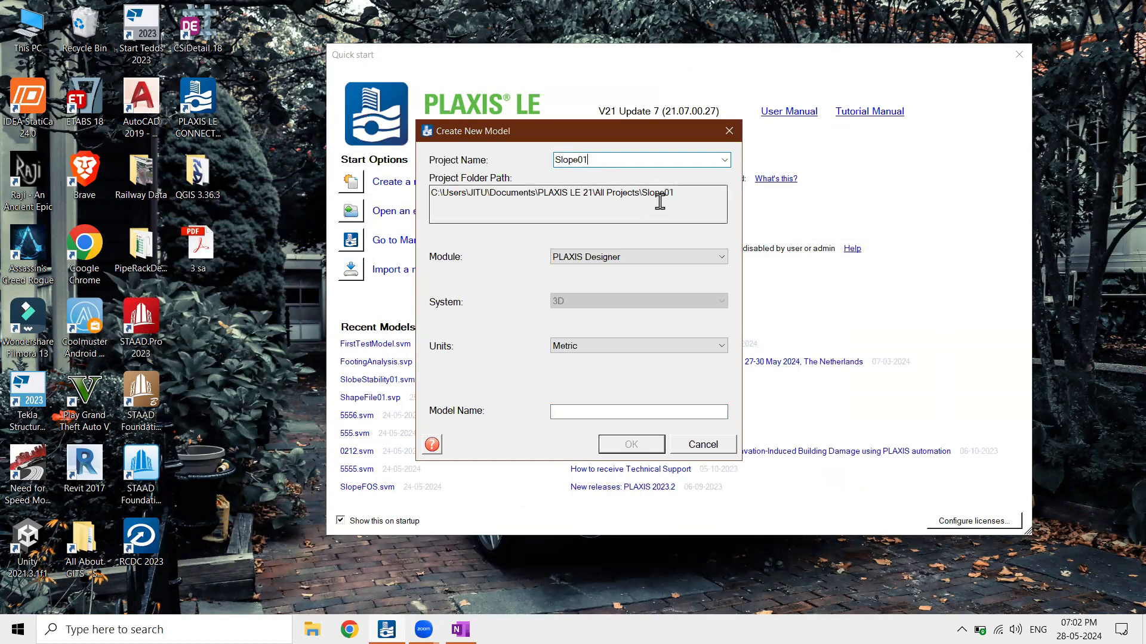
{"action": "left_click_drag", "start_coordinate": [657, 192], "coordinate": [425, 197]}
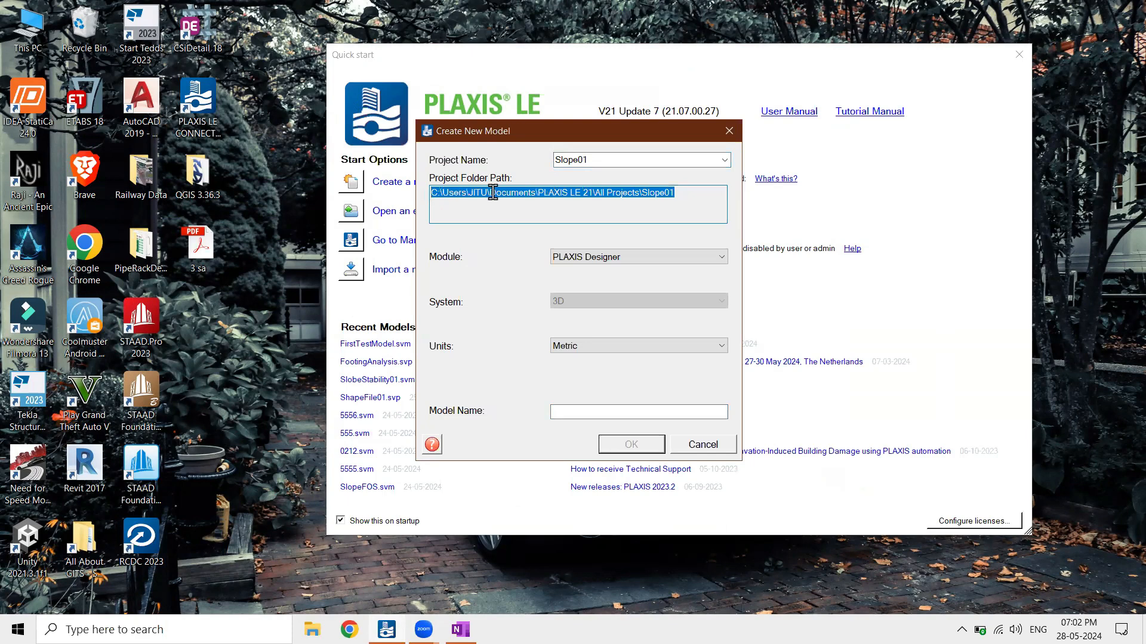
Configure the new model as a 2D Slope Stability model in Metric units
{"action": "left_click", "coordinate": [618, 263]}
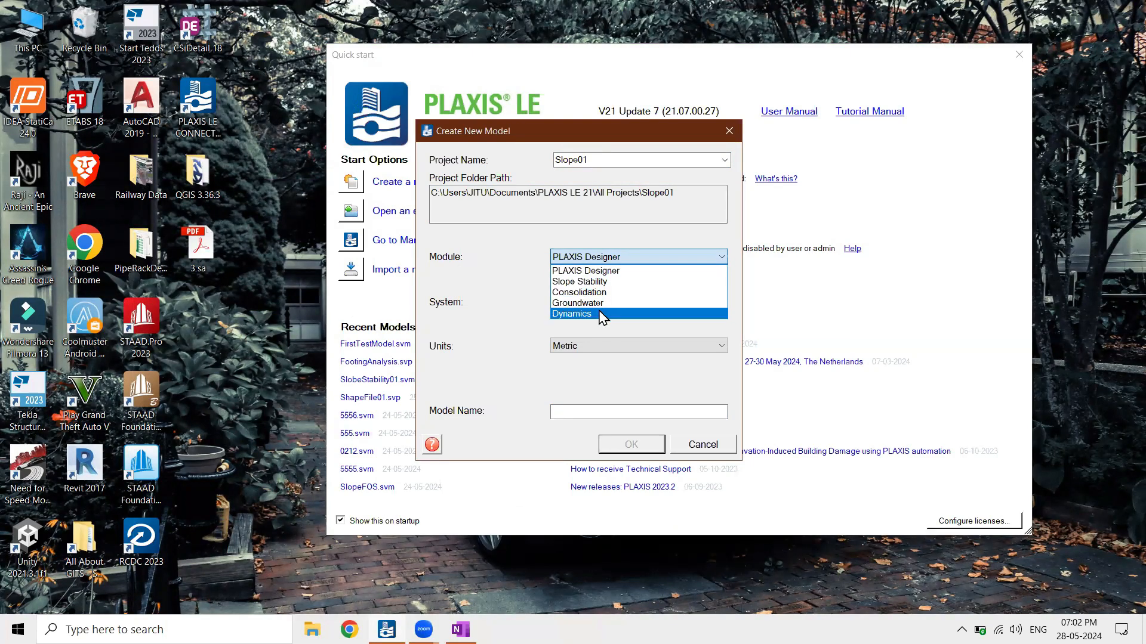
{"action": "left_click", "coordinate": [604, 281]}
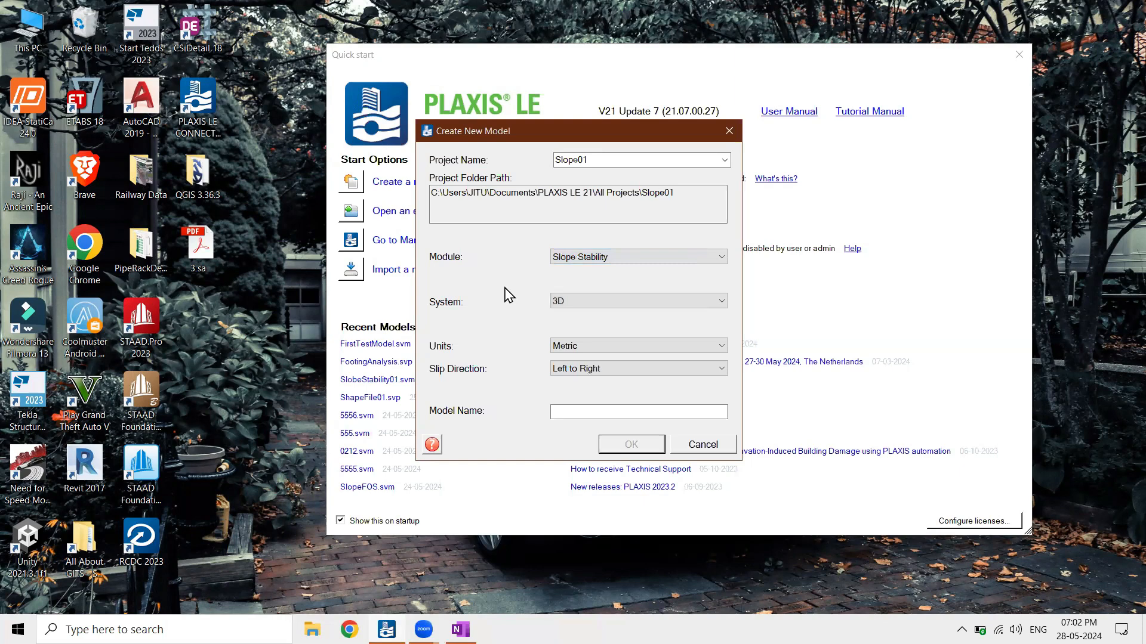
{"action": "left_click", "coordinate": [555, 303]}
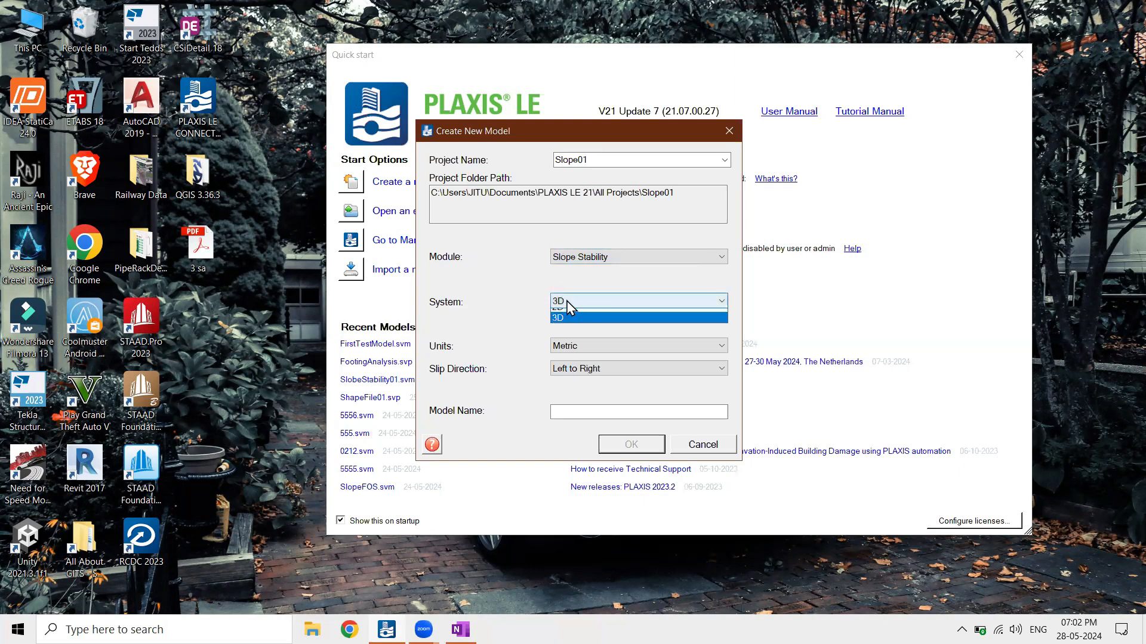
{"action": "left_click", "coordinate": [574, 314]}
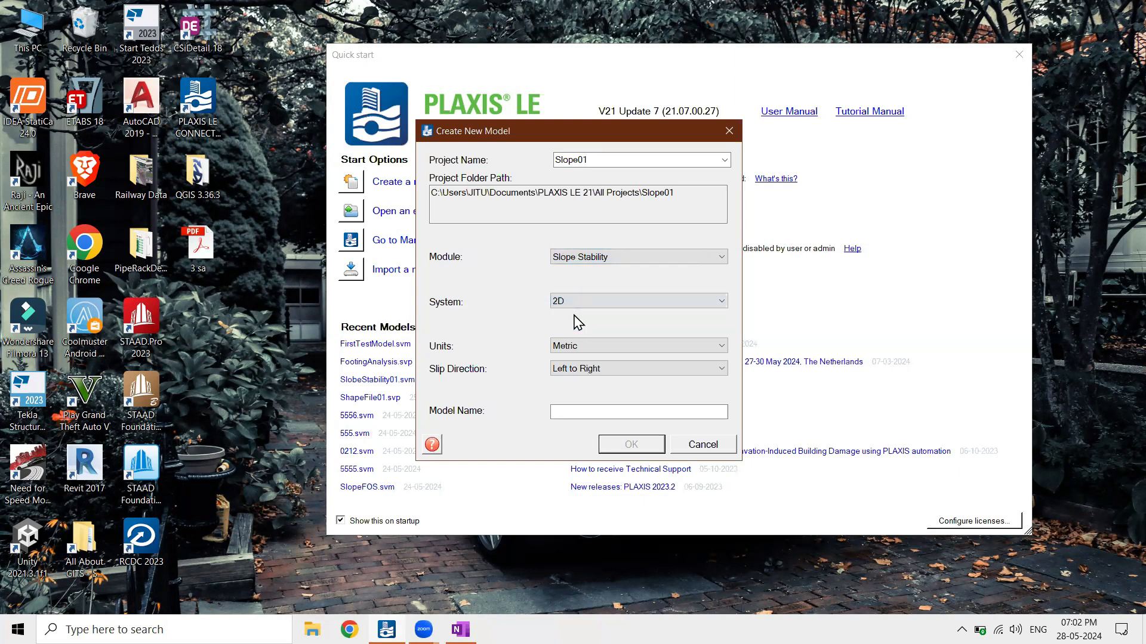
{"action": "left_click", "coordinate": [568, 346]}
{"action": "left_click", "coordinate": [568, 357]}
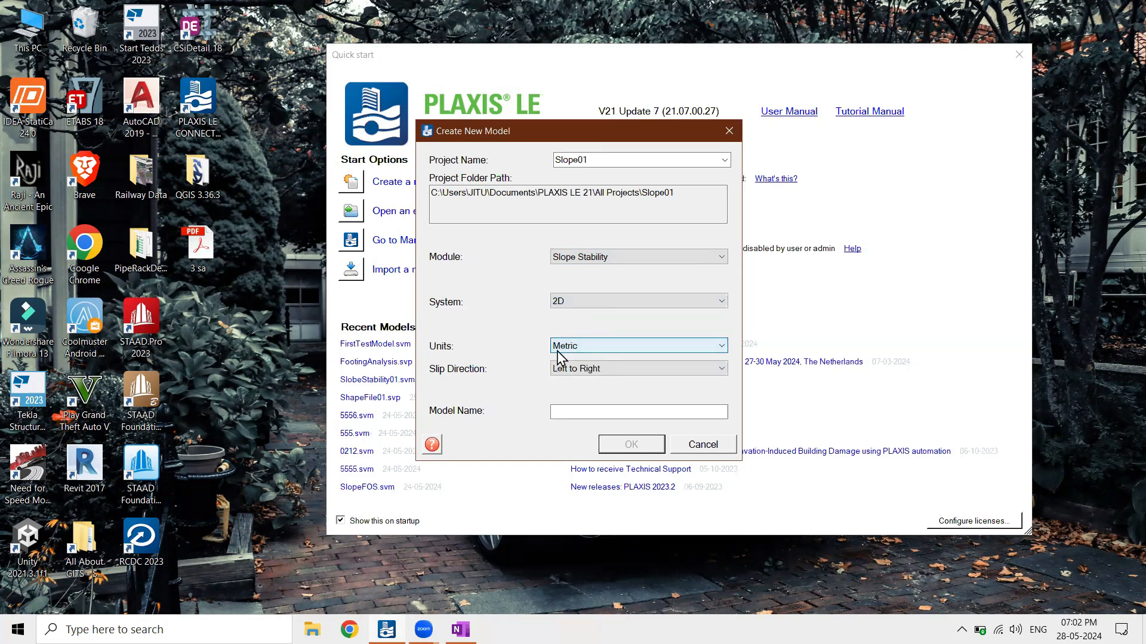
{"action": "left_click", "coordinate": [567, 350]}
{"action": "left_click", "coordinate": [582, 373]}
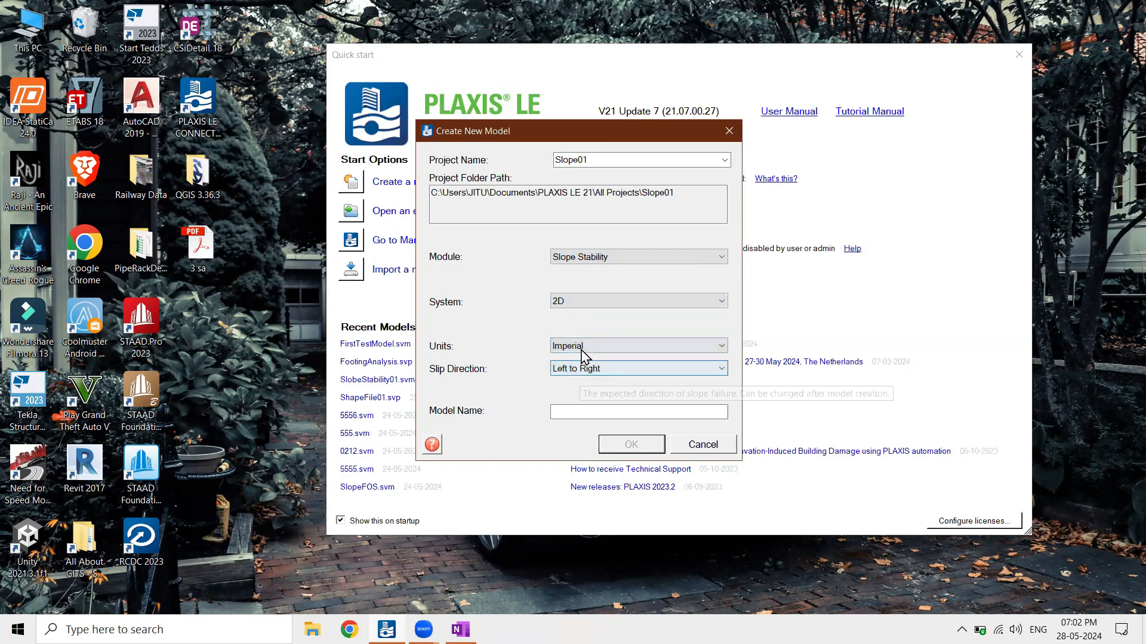
{"action": "left_click", "coordinate": [582, 349]}
{"action": "left_click", "coordinate": [577, 360]}
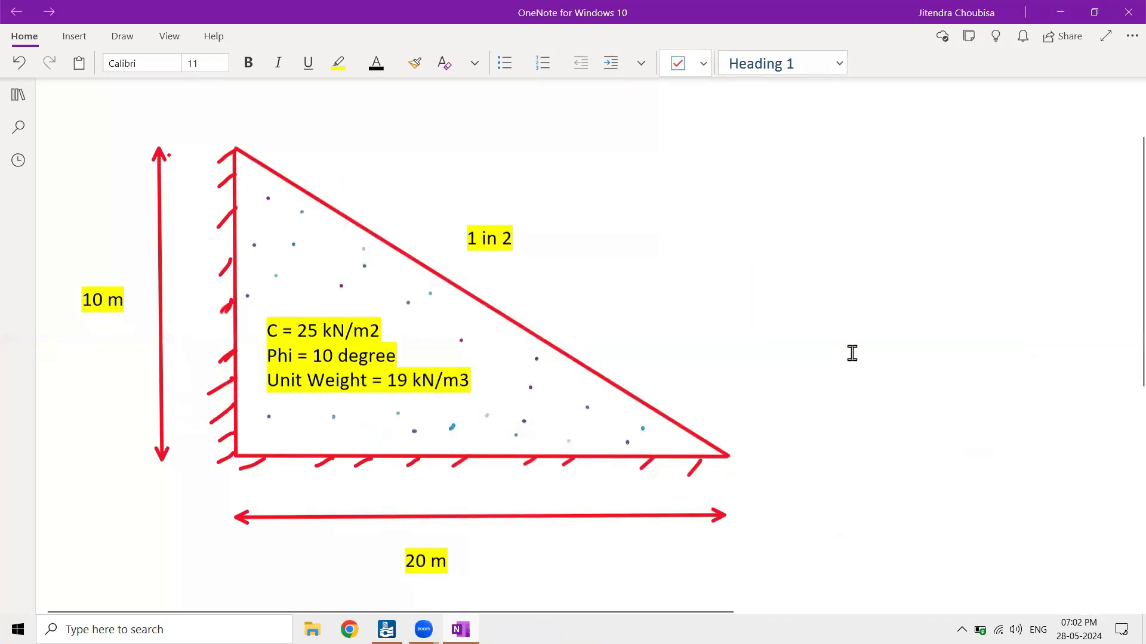
Return to the PLAXIS LE new-model setup, name the model Slope001 and create it
{"action": "left_click", "coordinate": [386, 629]}
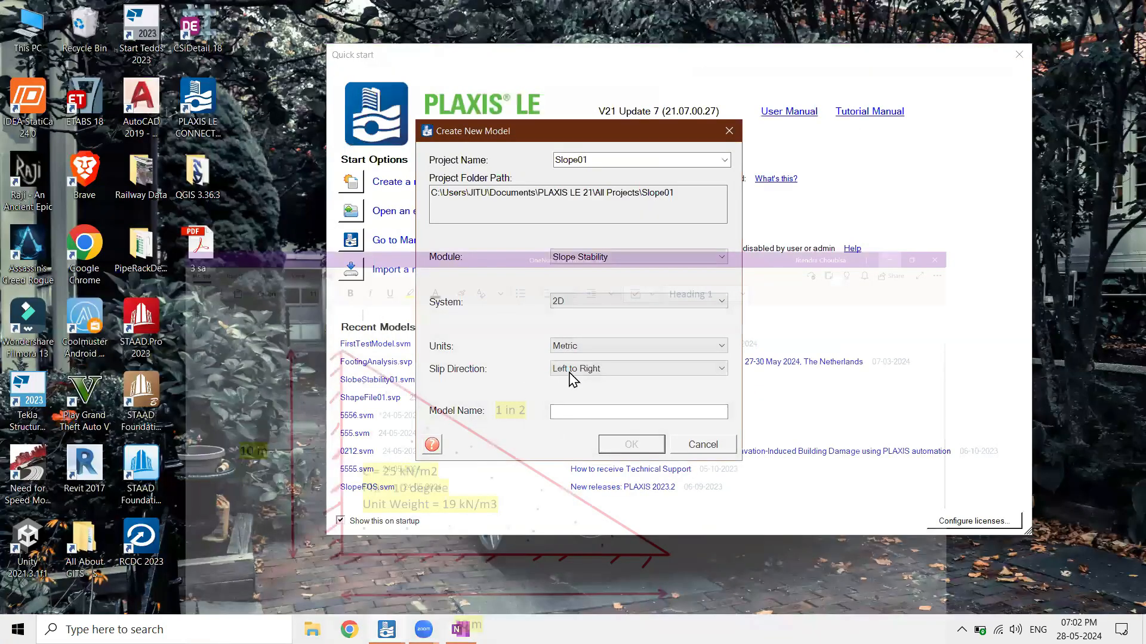
{"action": "left_click", "coordinate": [631, 409]}
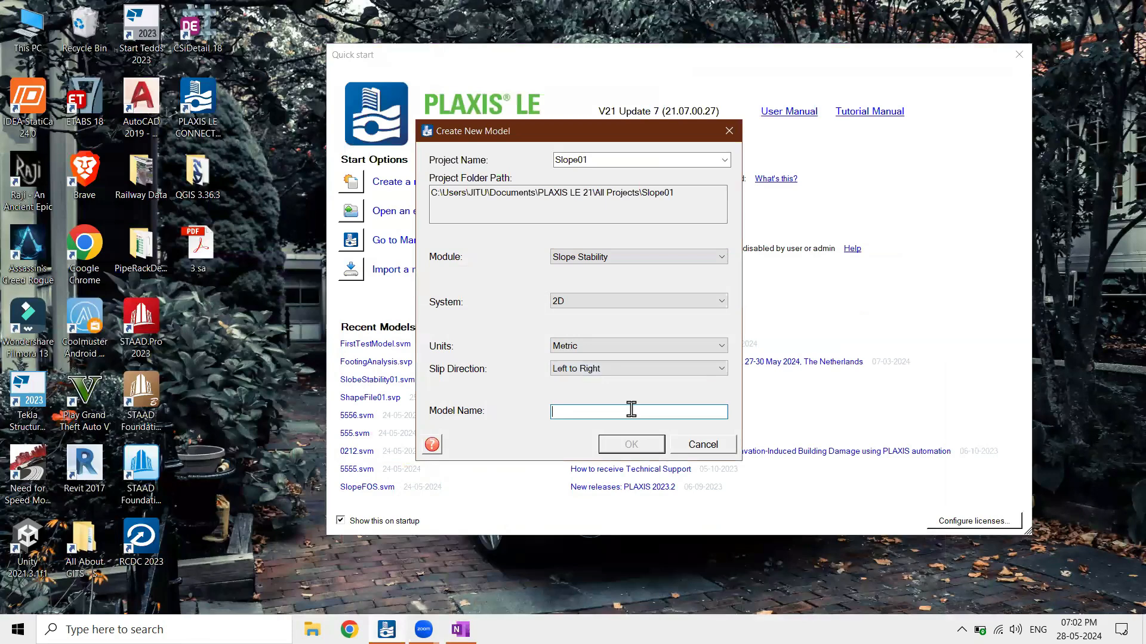
{"action": "type", "text": "Slope001"}
{"action": "left_click_drag", "start_coordinate": [618, 411], "coordinate": [543, 410]}
{"action": "left_click", "coordinate": [612, 448]}
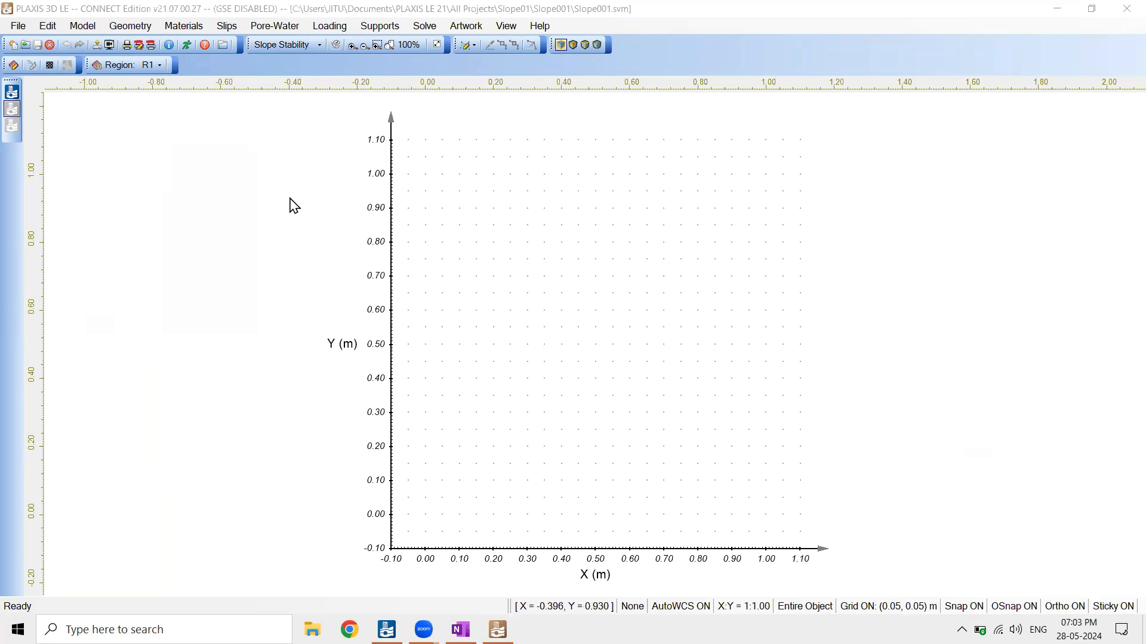
In the model settings, enable the Ordinary/Fellenius and Bishop Simplified calculation methods and disable GLE (Fredlund)
{"action": "left_click", "coordinate": [187, 12]}
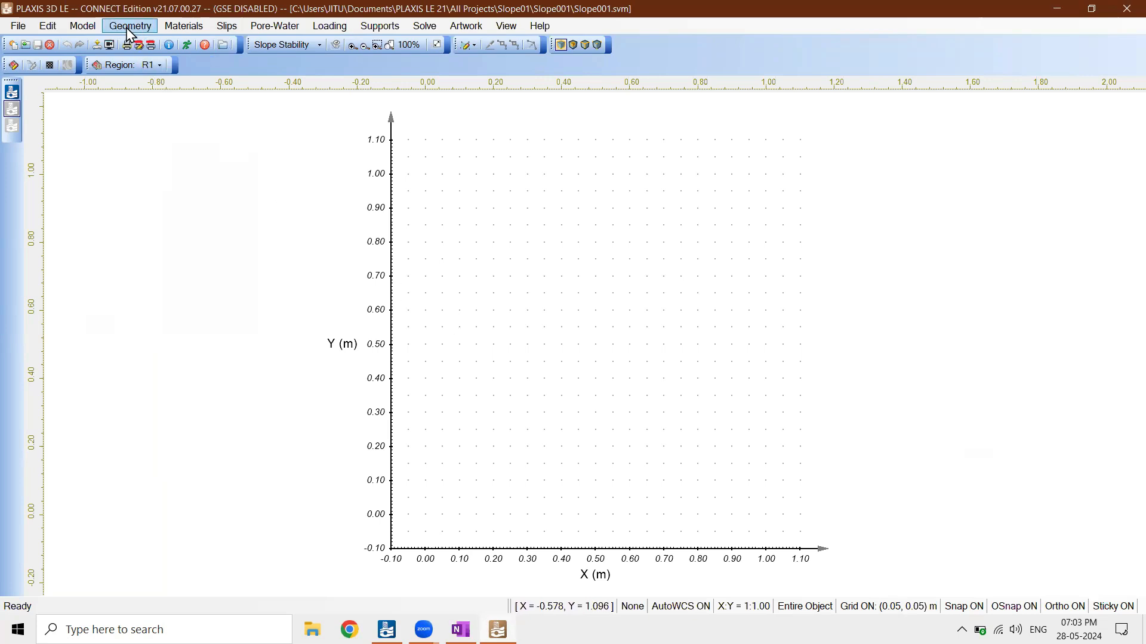
{"action": "left_click", "coordinate": [89, 29]}
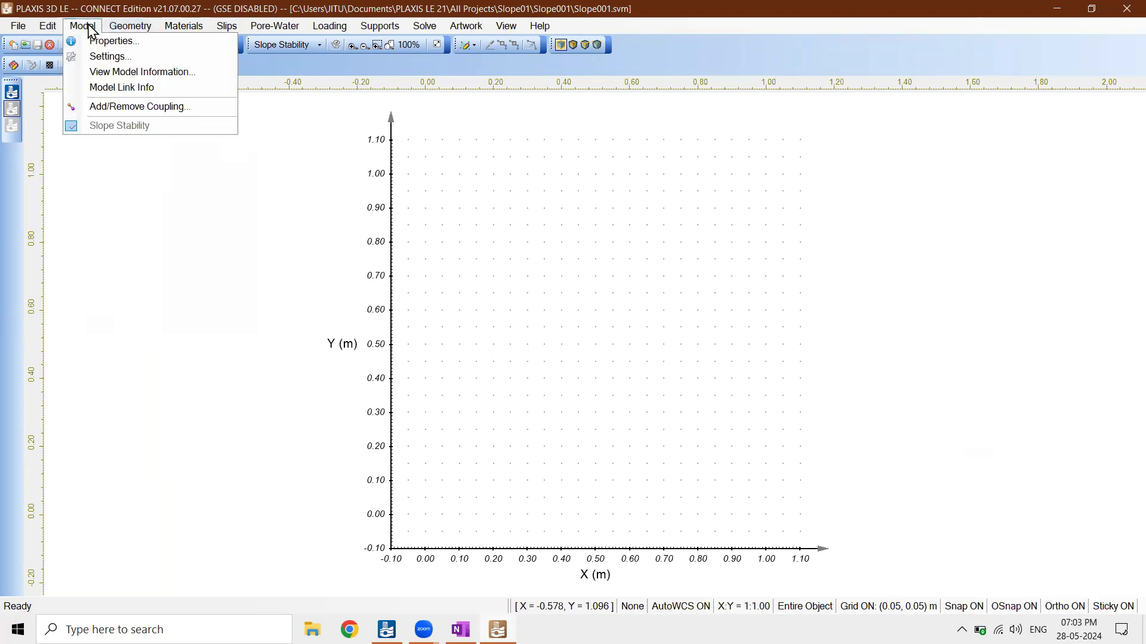
{"action": "left_click", "coordinate": [98, 56]}
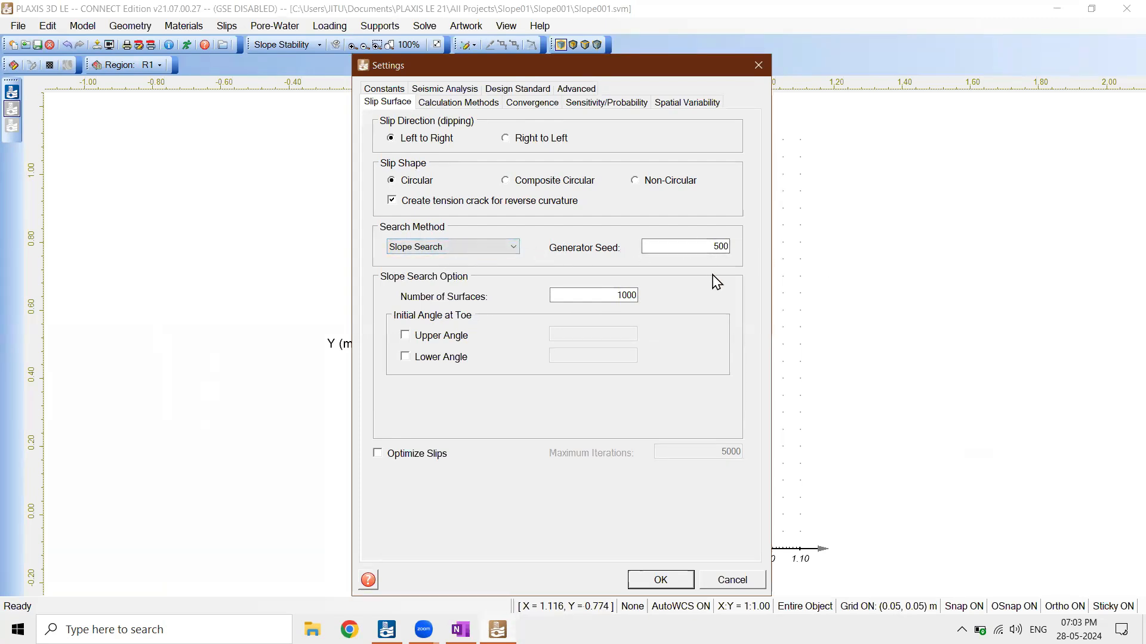
{"action": "left_click", "coordinate": [450, 104]}
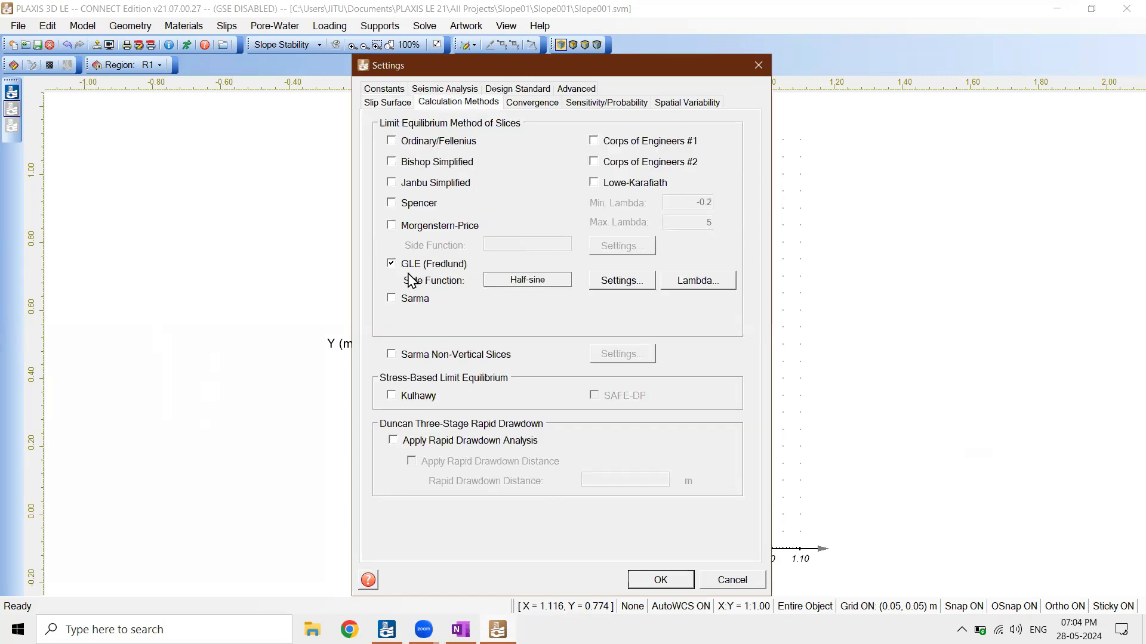
{"action": "left_click", "coordinate": [434, 165]}
{"action": "left_click", "coordinate": [452, 142]}
{"action": "left_click", "coordinate": [439, 266]}
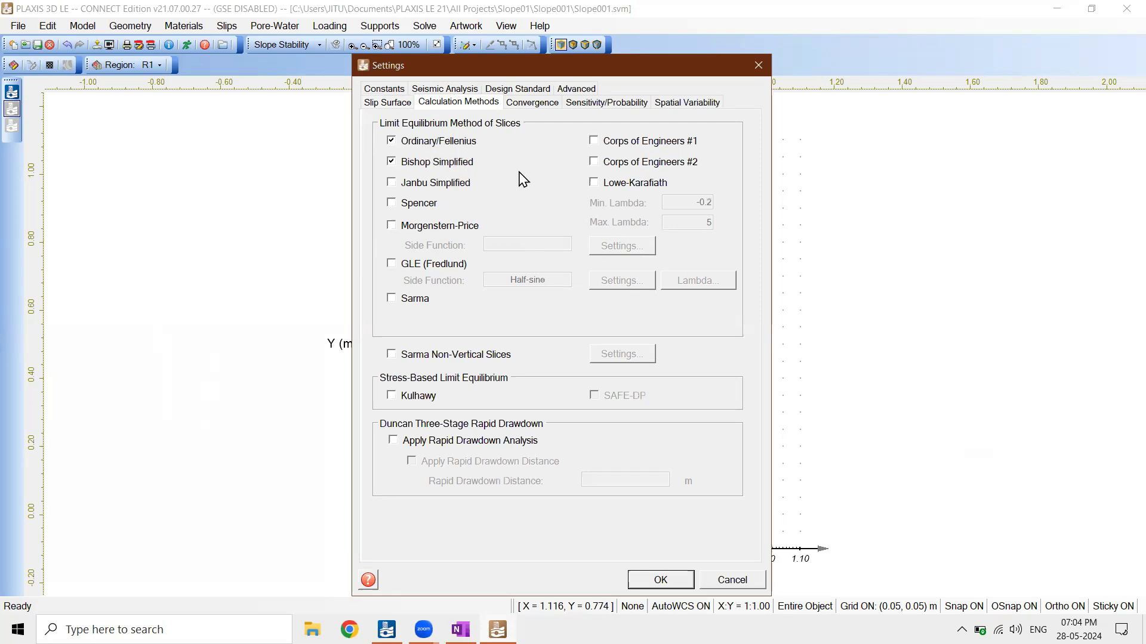
Look through the convergence, sensitivity/probability and spatial variability options, and accept the model settings
{"action": "left_click", "coordinate": [525, 103]}
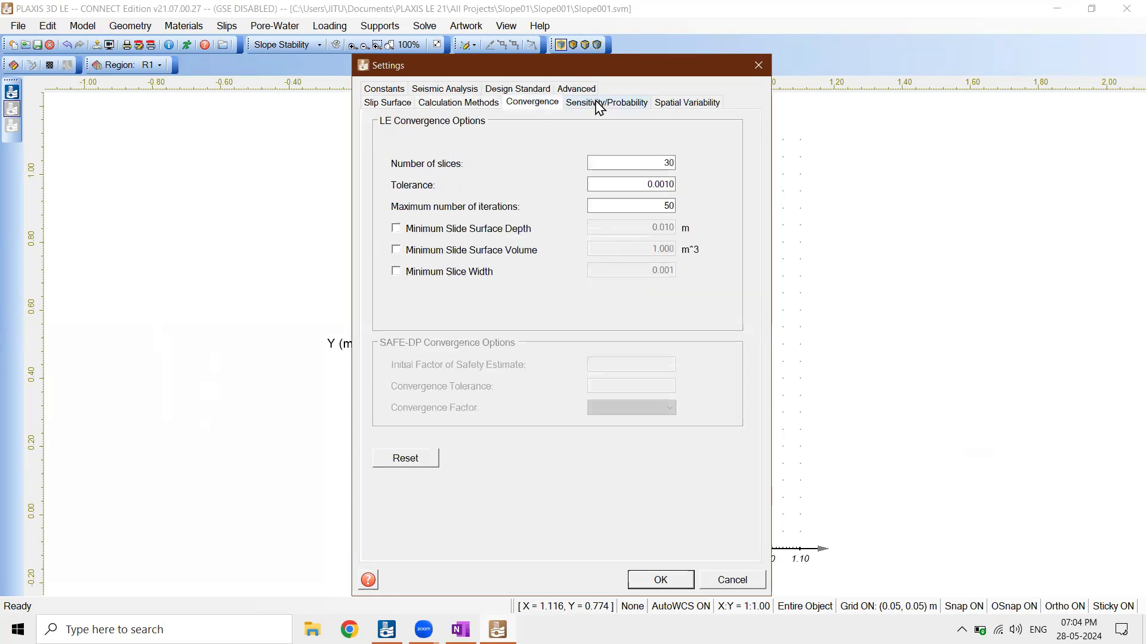
{"action": "left_click", "coordinate": [606, 103]}
{"action": "left_click", "coordinate": [682, 104]}
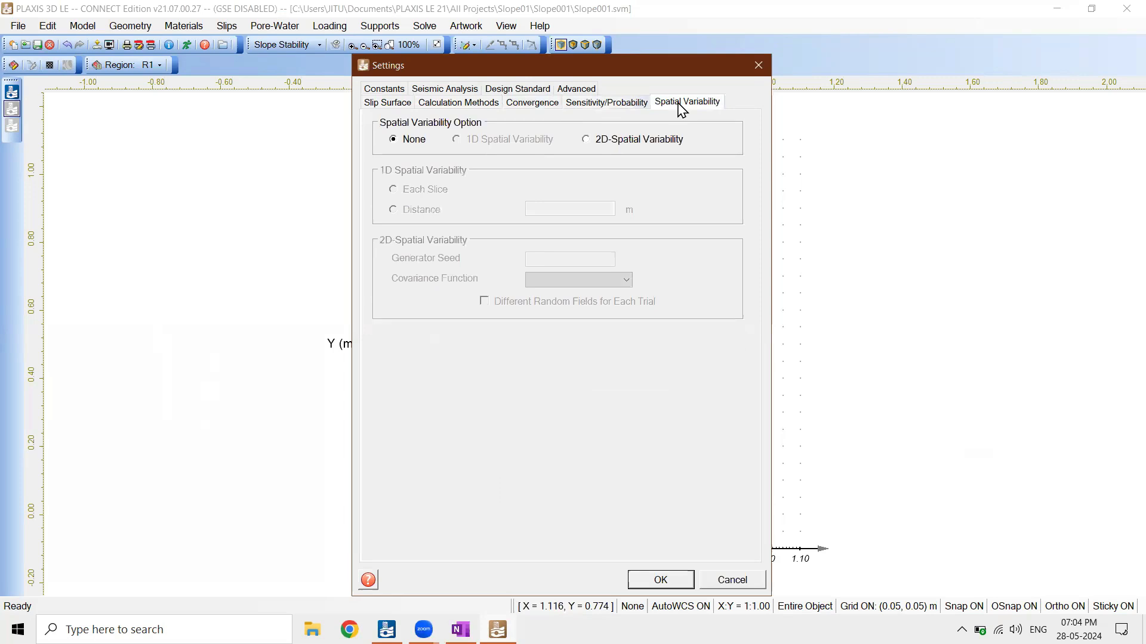
{"action": "left_click", "coordinate": [571, 90]}
{"action": "left_click", "coordinate": [537, 91]}
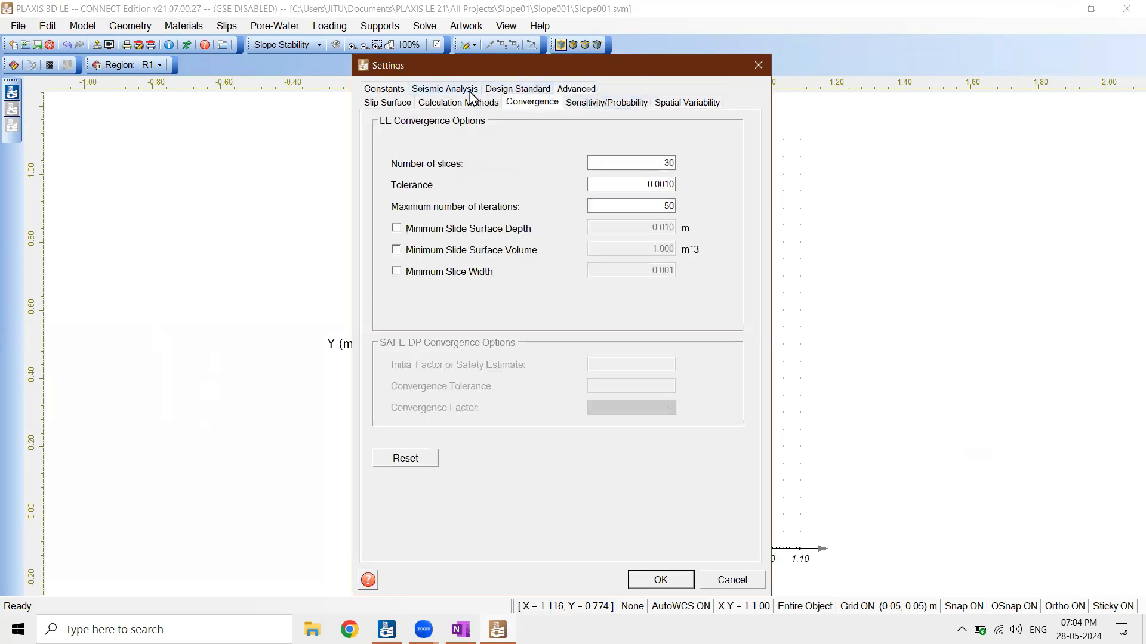
{"action": "left_click", "coordinate": [471, 90]}
{"action": "left_click", "coordinate": [658, 578]}
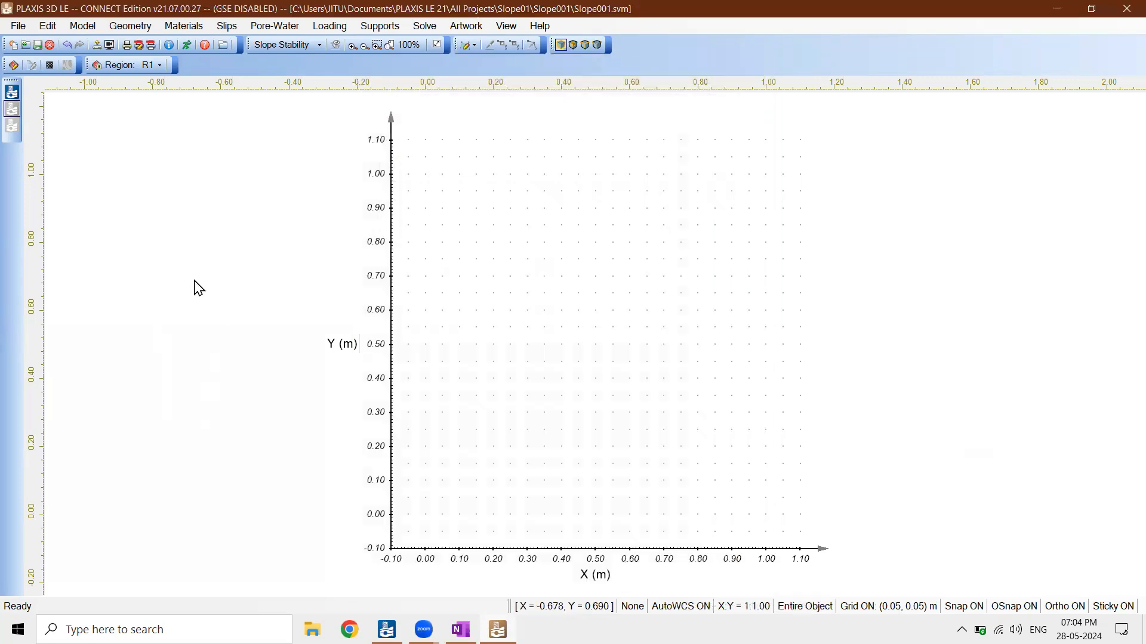
Start drawing a region polygon for the slope with its first vertex at (0, 0)
{"action": "left_click", "coordinate": [132, 27]}
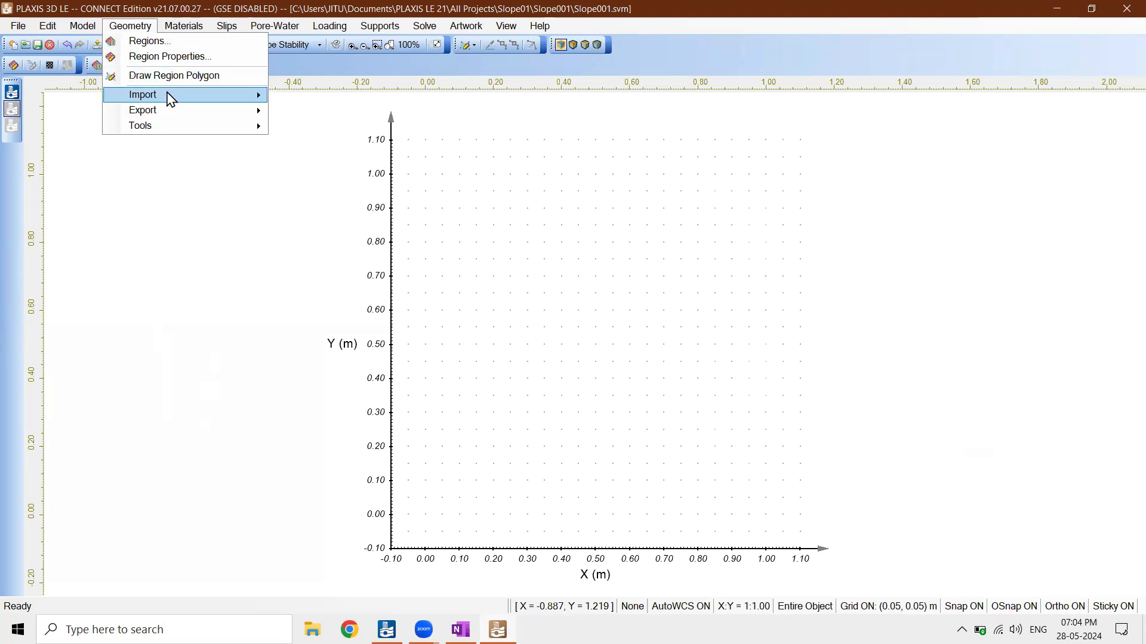
{"action": "mouse_move", "coordinate": [178, 99]}
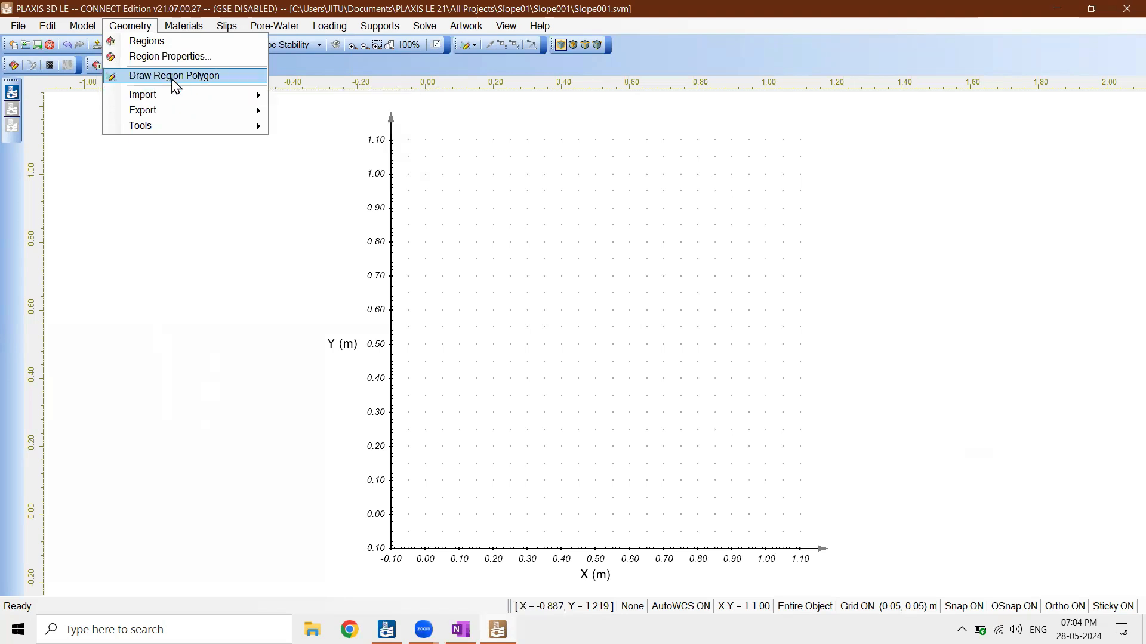
{"action": "left_click", "coordinate": [172, 80]}
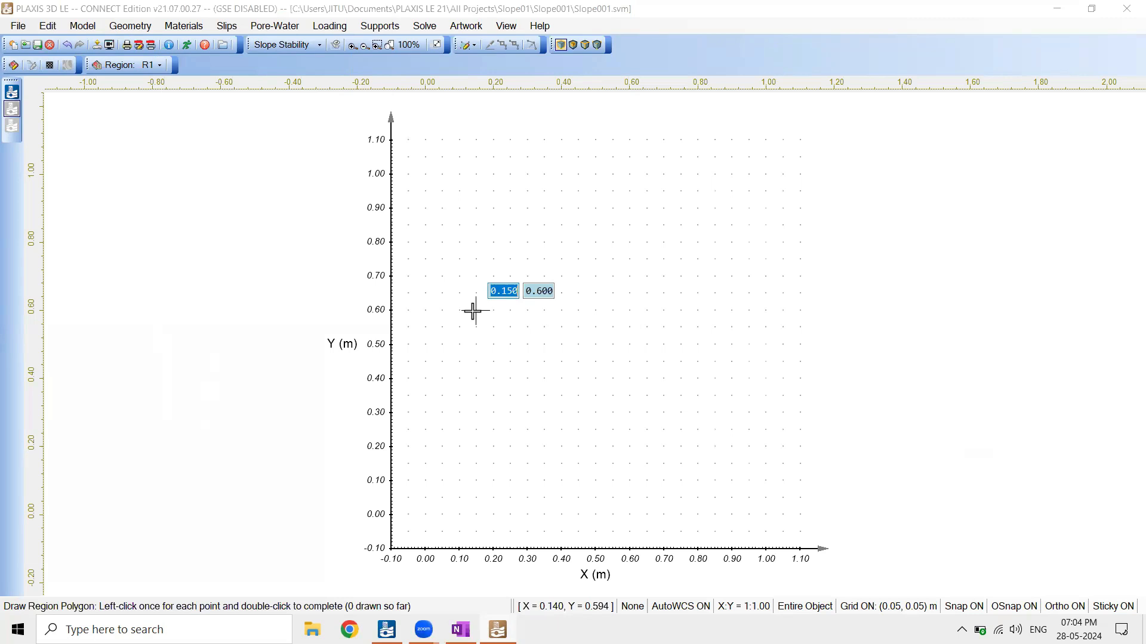
{"action": "type", "text": "0"}
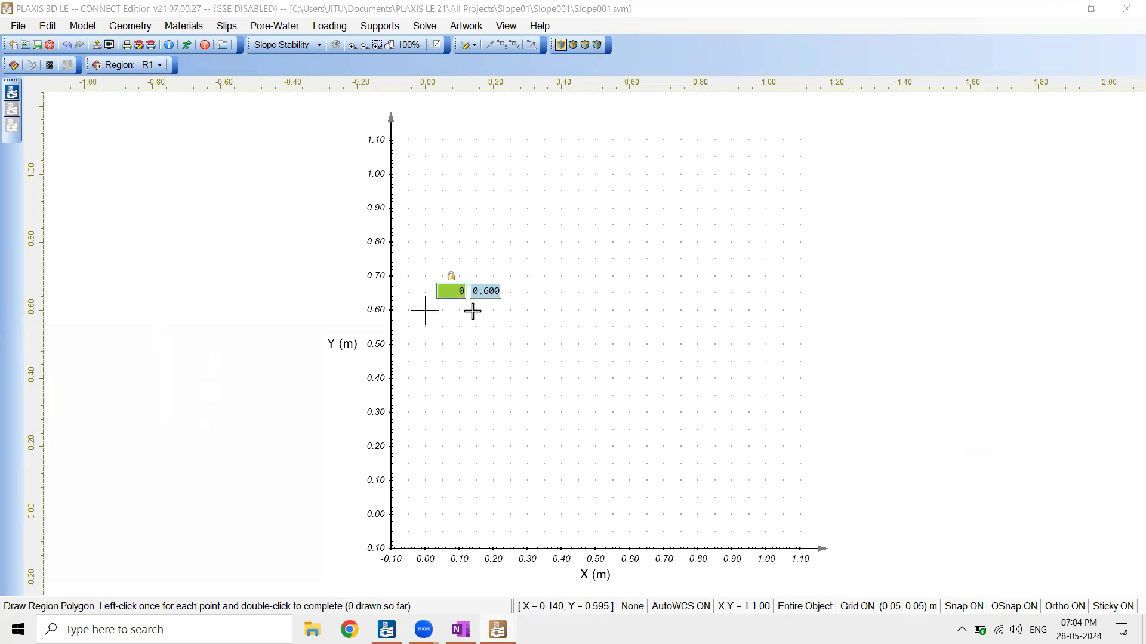
{"action": "key", "text": "Tab"}
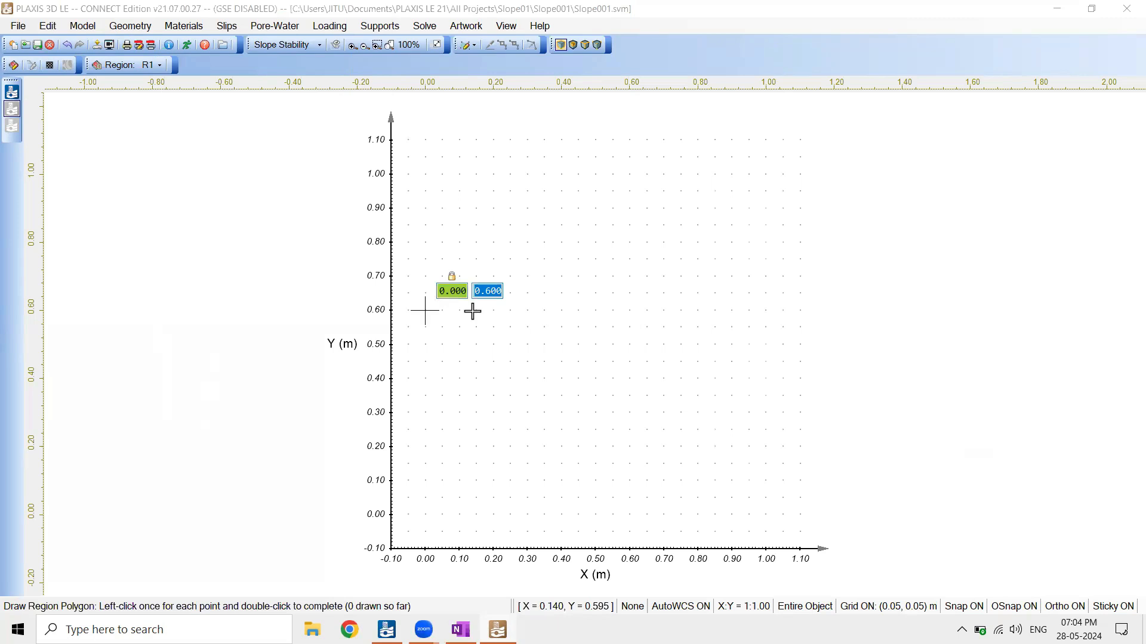
{"action": "type", "text": "0"}
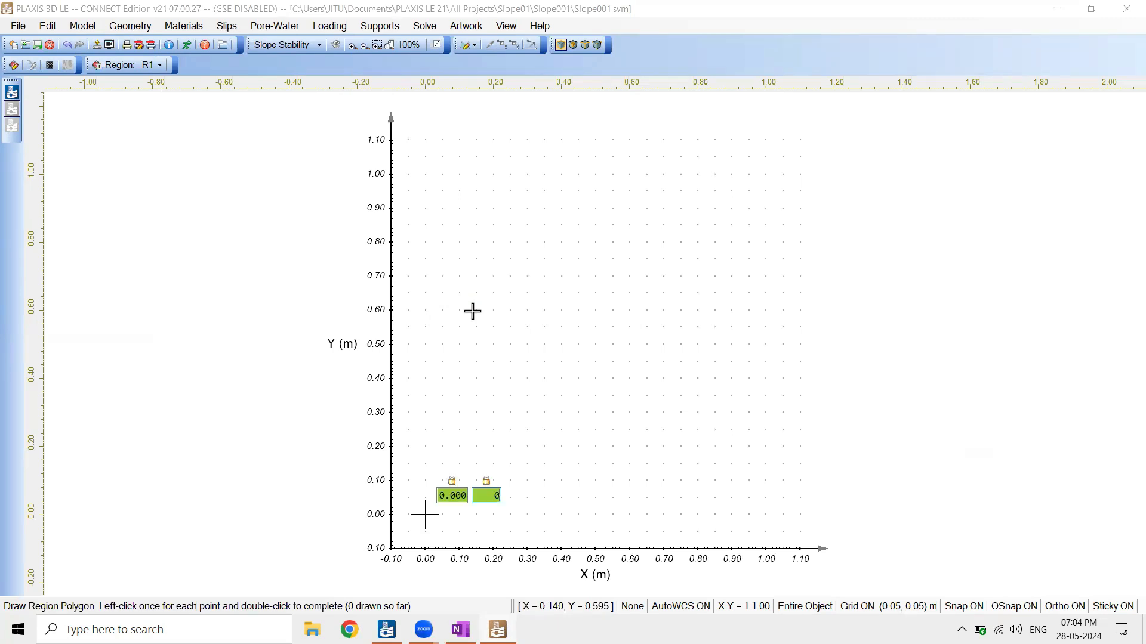
{"action": "key", "text": "Return"}
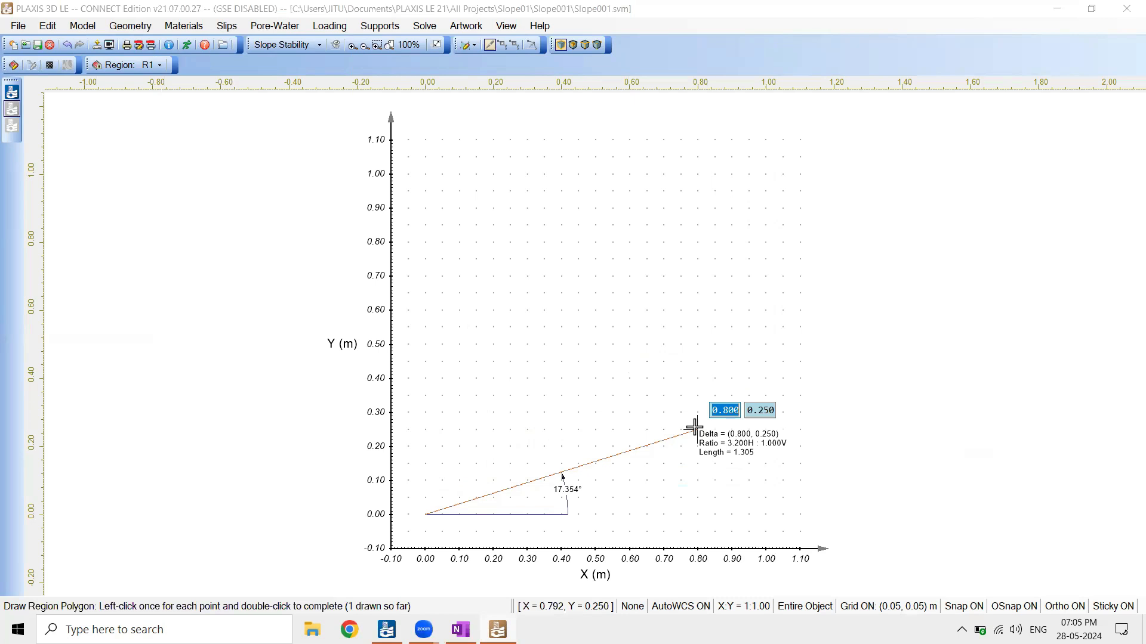
Add the region polygon's second vertex at (20, 0) for the toe of the slope
{"action": "type", "text": "2"}
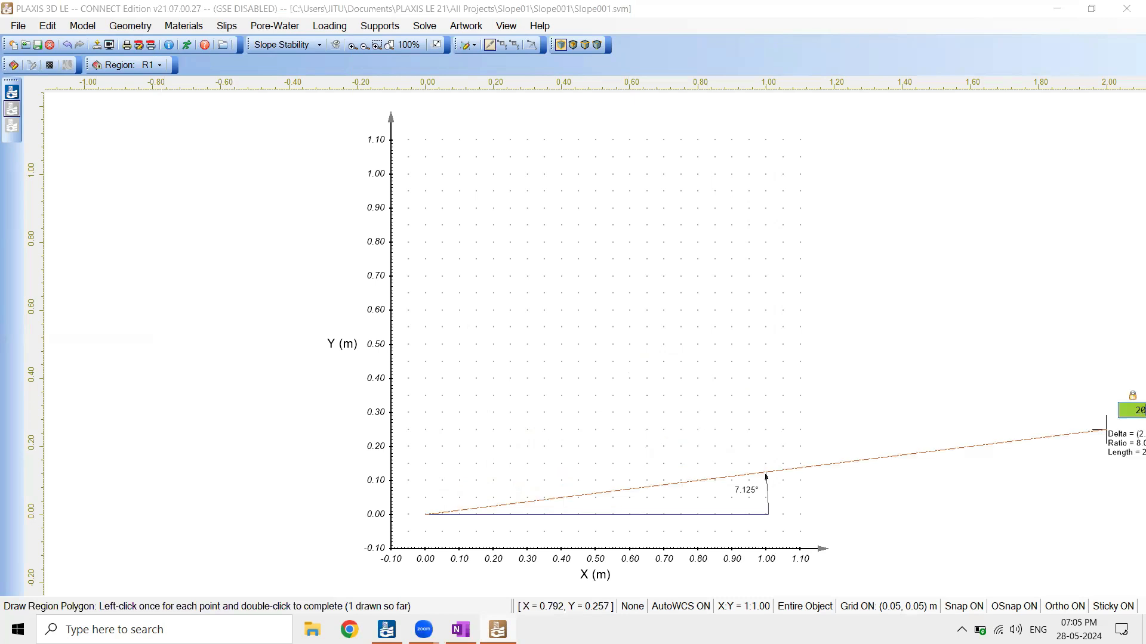
{"action": "type", "text": "0"}
{"action": "key", "text": "Tab"}
{"action": "type", "text": "0"}
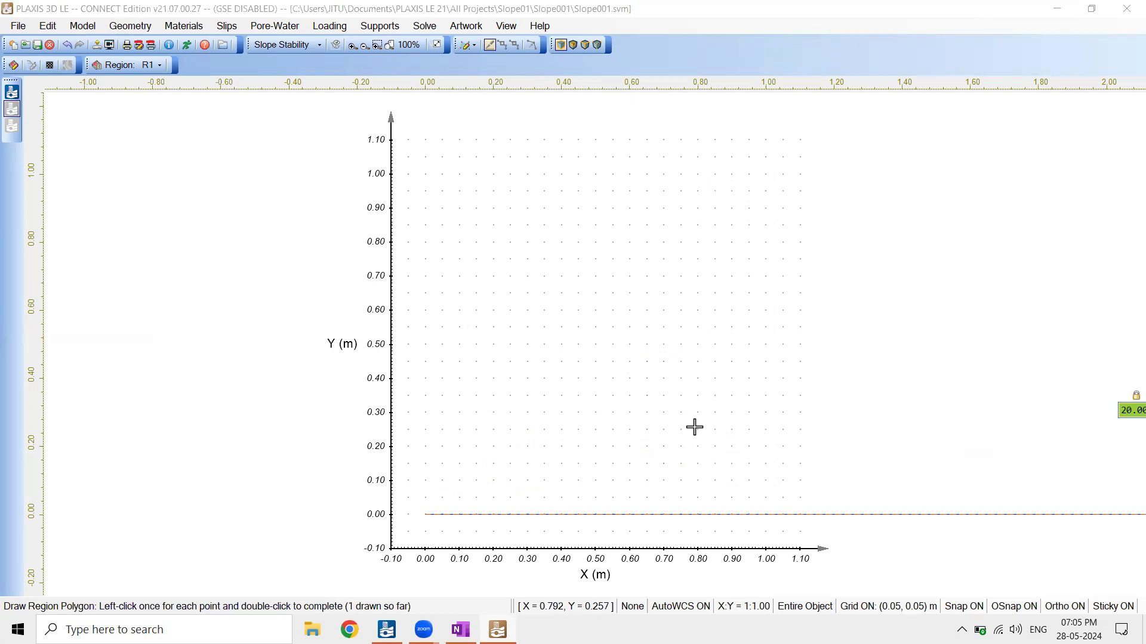
{"action": "key", "text": "Return"}
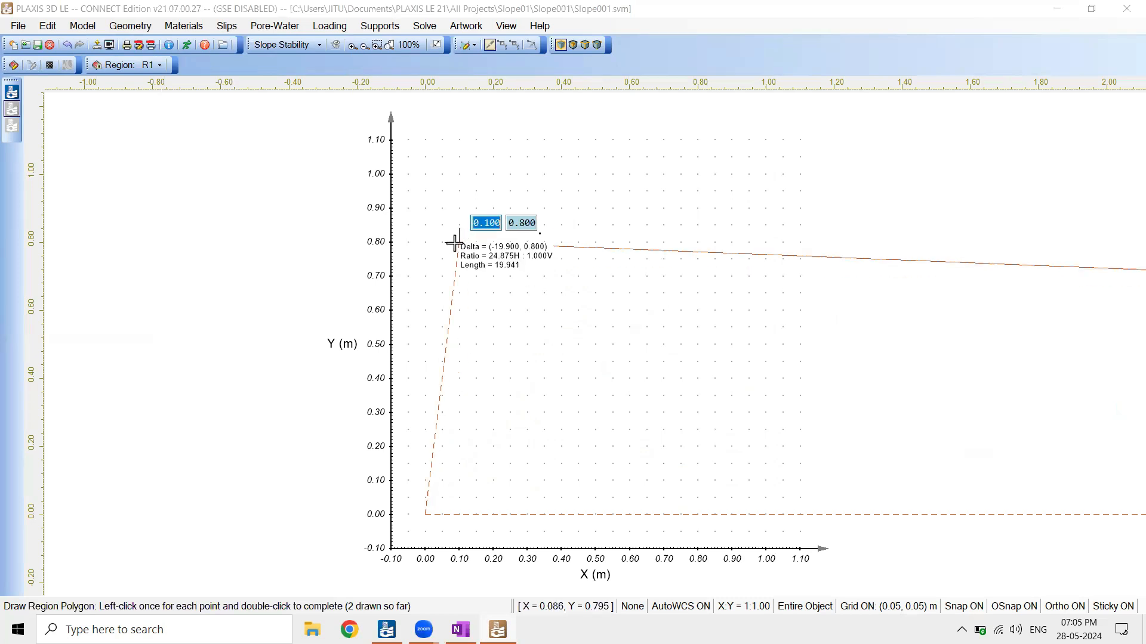
Add the region polygon's third vertex at (0, 10) for the slope crest and finish drawing the region
{"action": "type", "text": "0"}
{"action": "key", "text": "Tab"}
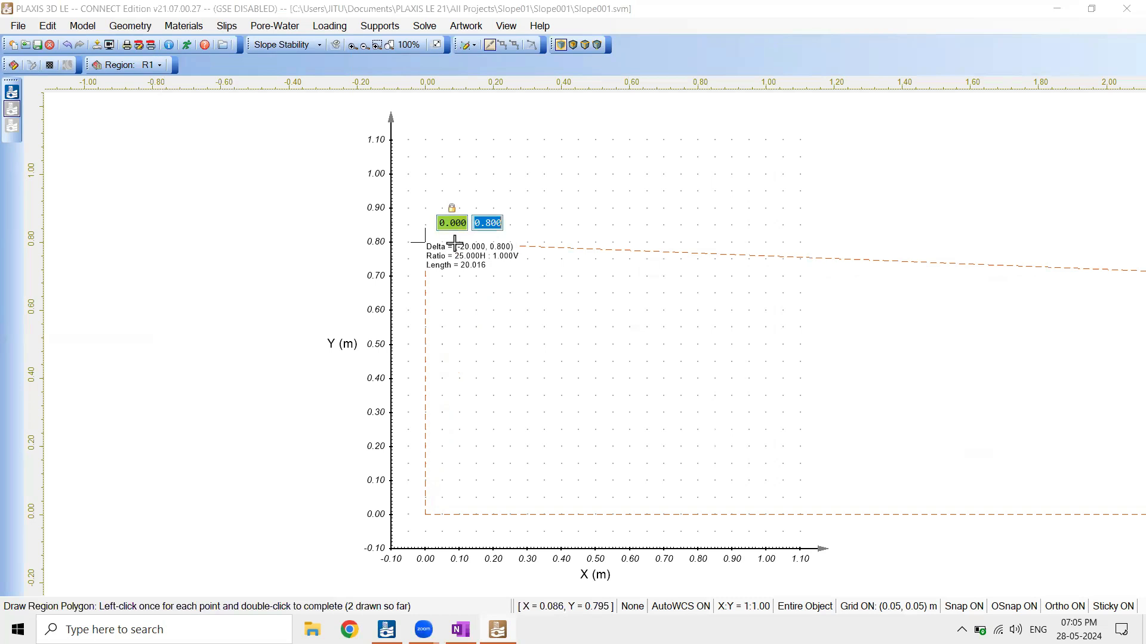
{"action": "type", "text": "1.0"}
{"action": "key", "text": "Tab"}
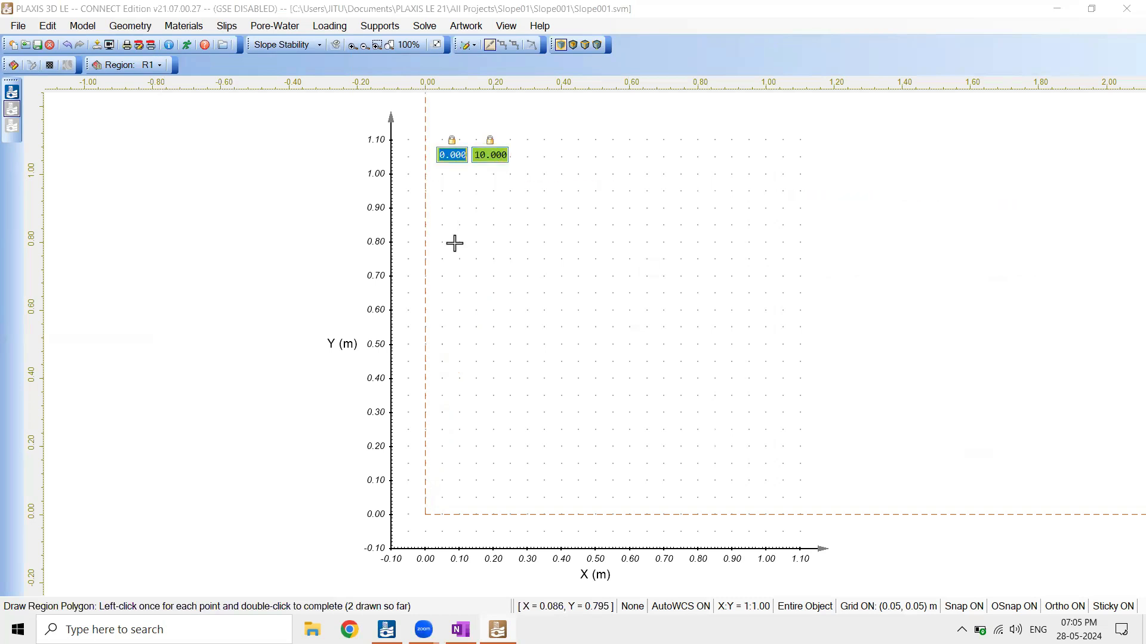
{"action": "key", "text": "Return"}
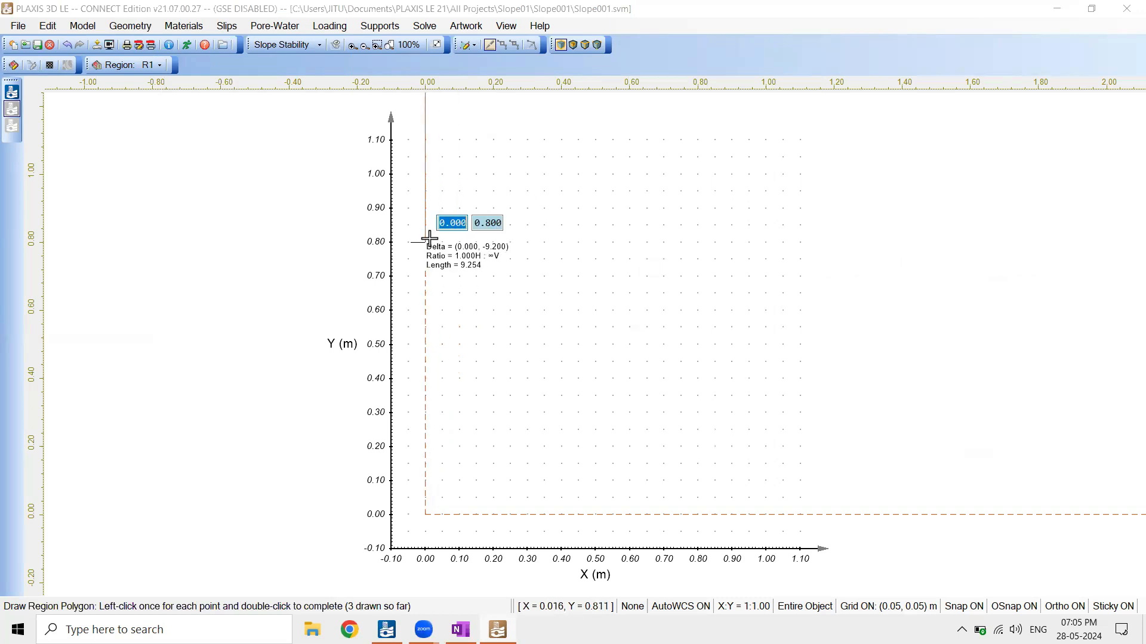
{"action": "right_click", "coordinate": [429, 239]}
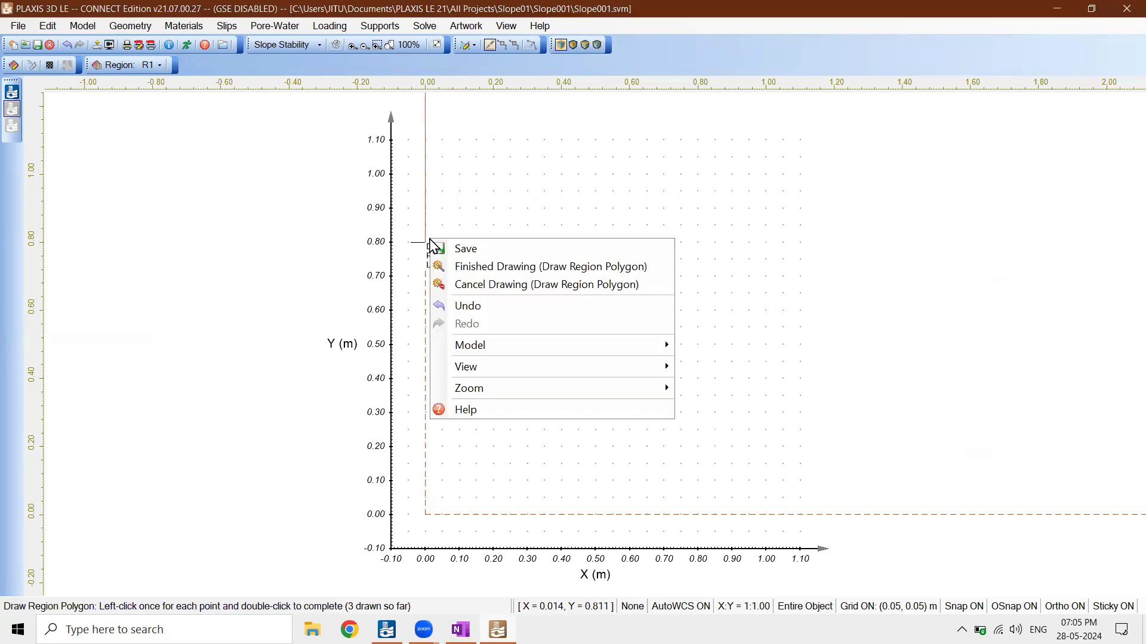
{"action": "left_click", "coordinate": [458, 270]}
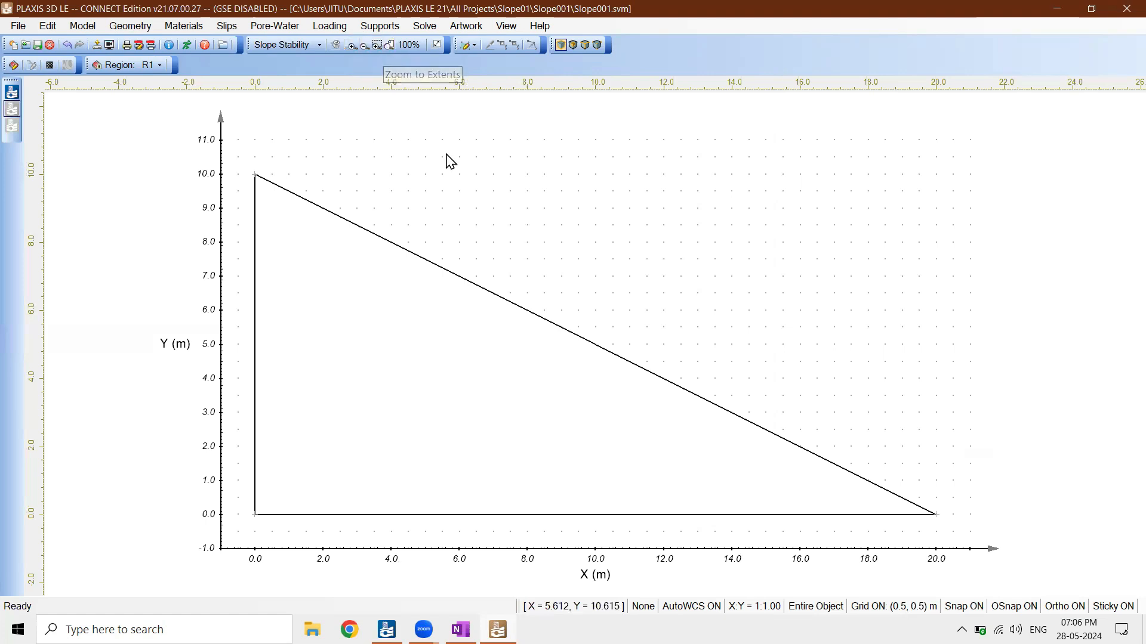
Check the vertex coordinates in the slope region's properties and close them without making changes
{"action": "left_click", "coordinate": [417, 302]}
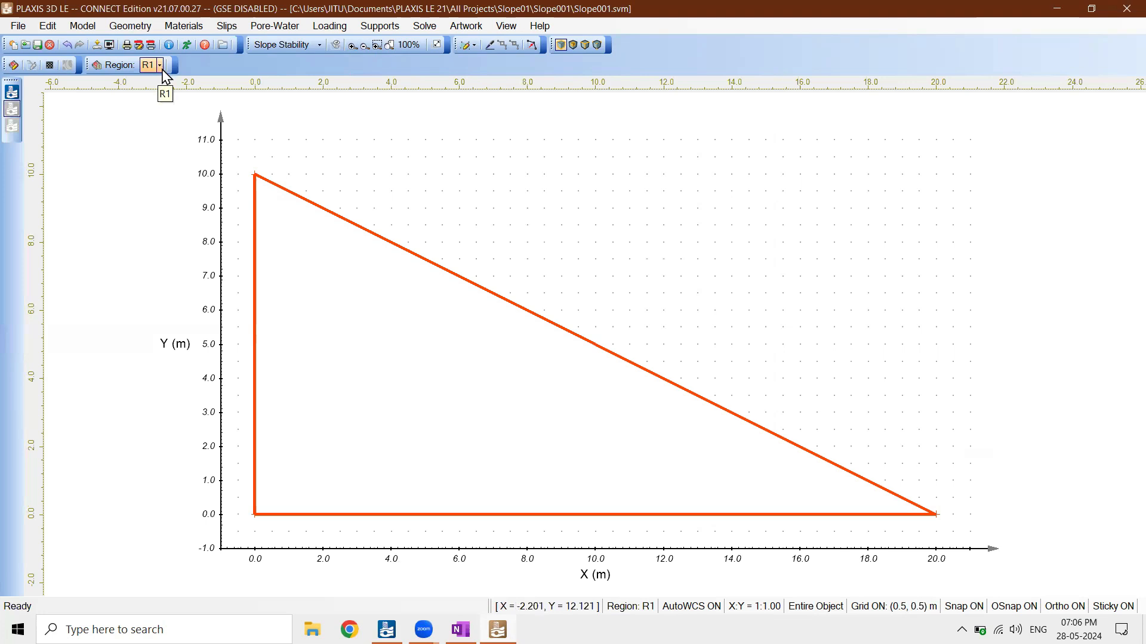
{"action": "right_click", "coordinate": [340, 243]}
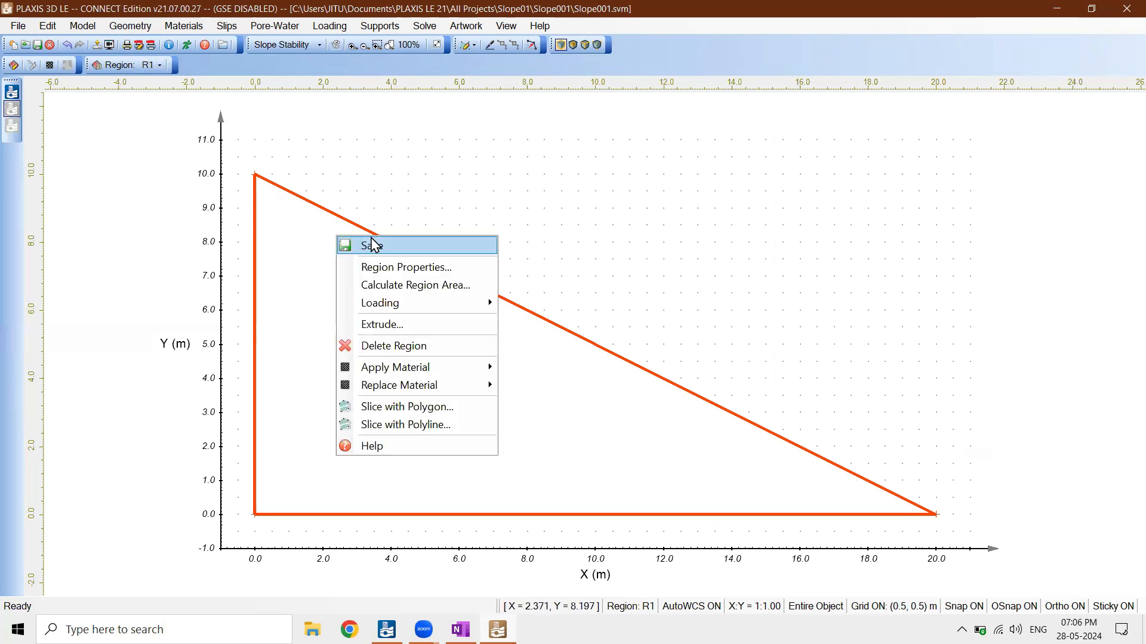
{"action": "left_click", "coordinate": [387, 270]}
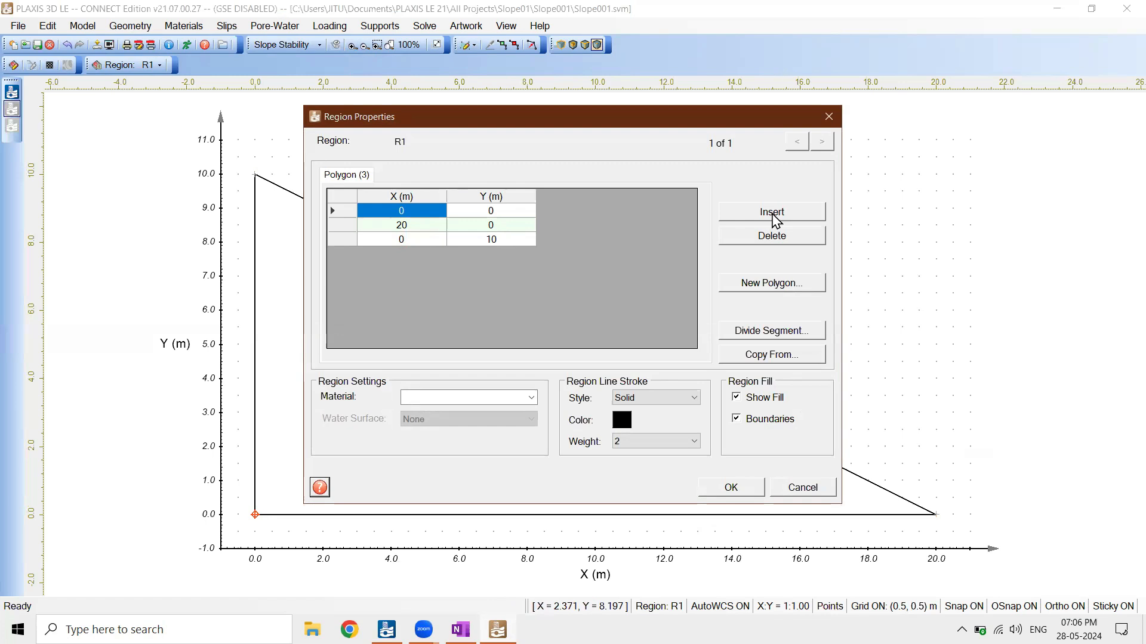
{"action": "left_click", "coordinate": [824, 491]}
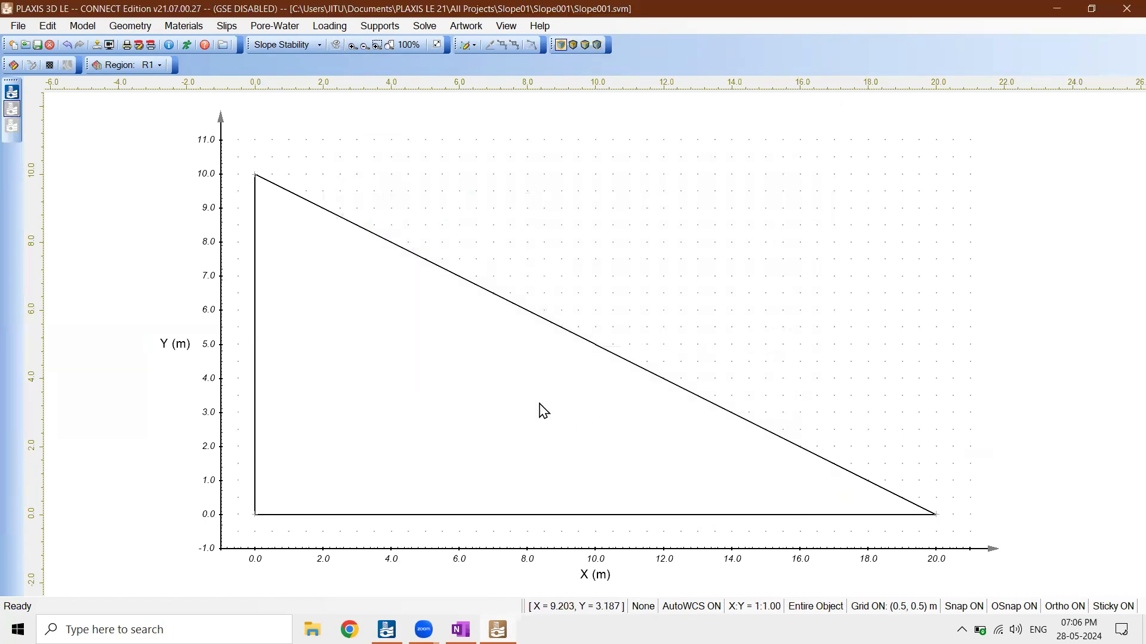
Create a new material named Clay with the Mohr Coulomb method and the Lemon Pie fill color
{"action": "left_click", "coordinate": [186, 29]}
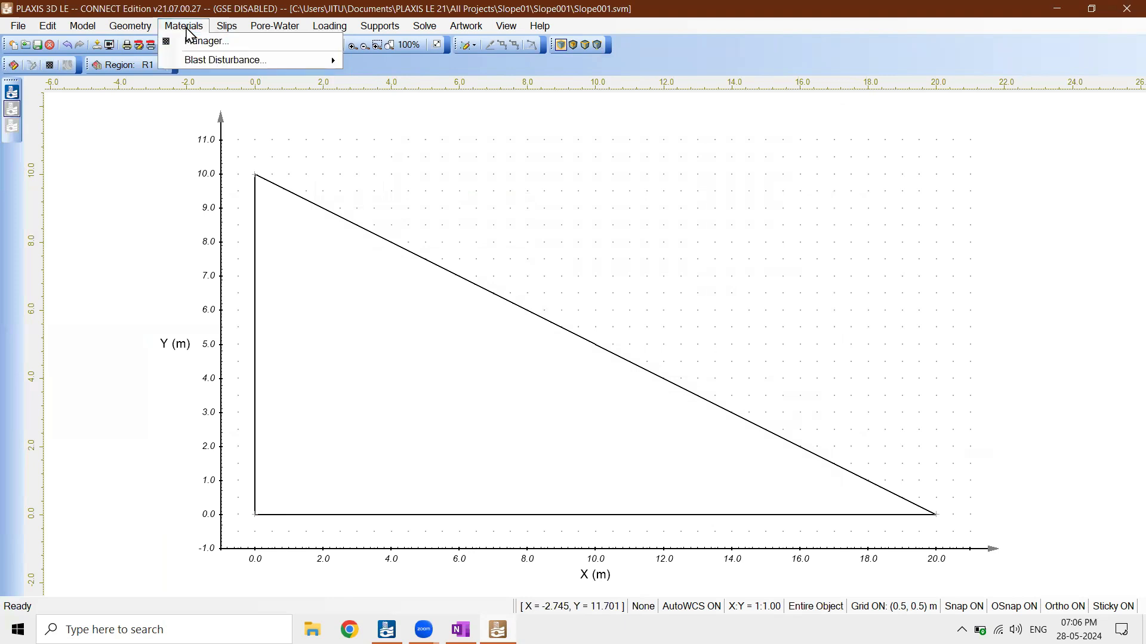
{"action": "left_click", "coordinate": [192, 43]}
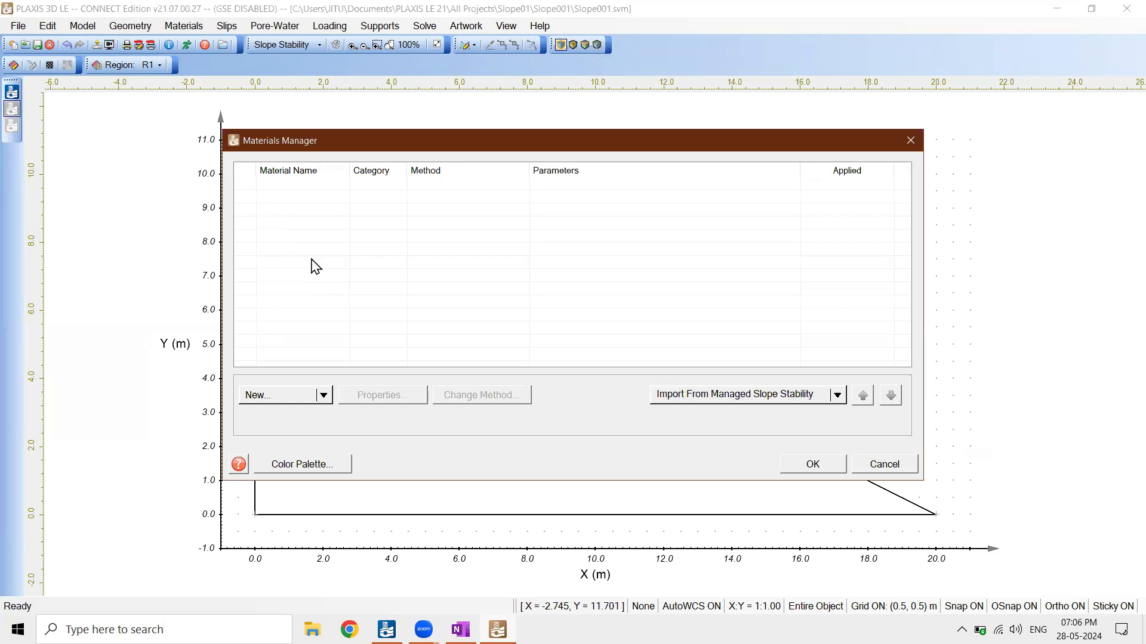
{"action": "left_click", "coordinate": [292, 401]}
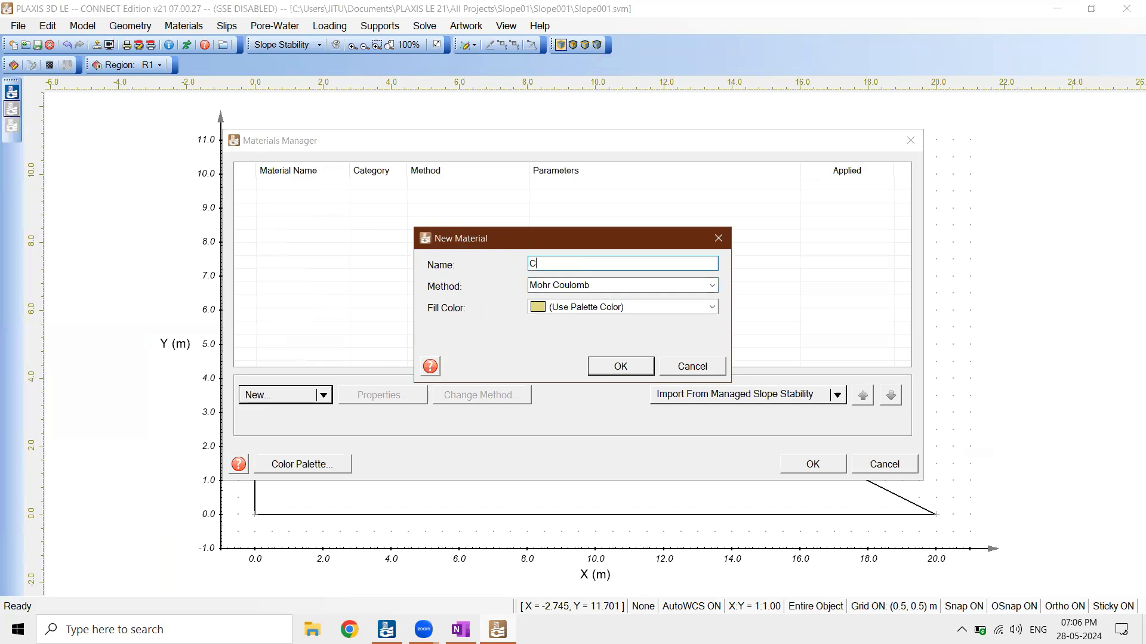
{"action": "type", "text": "Clay"}
{"action": "left_click", "coordinate": [712, 286]}
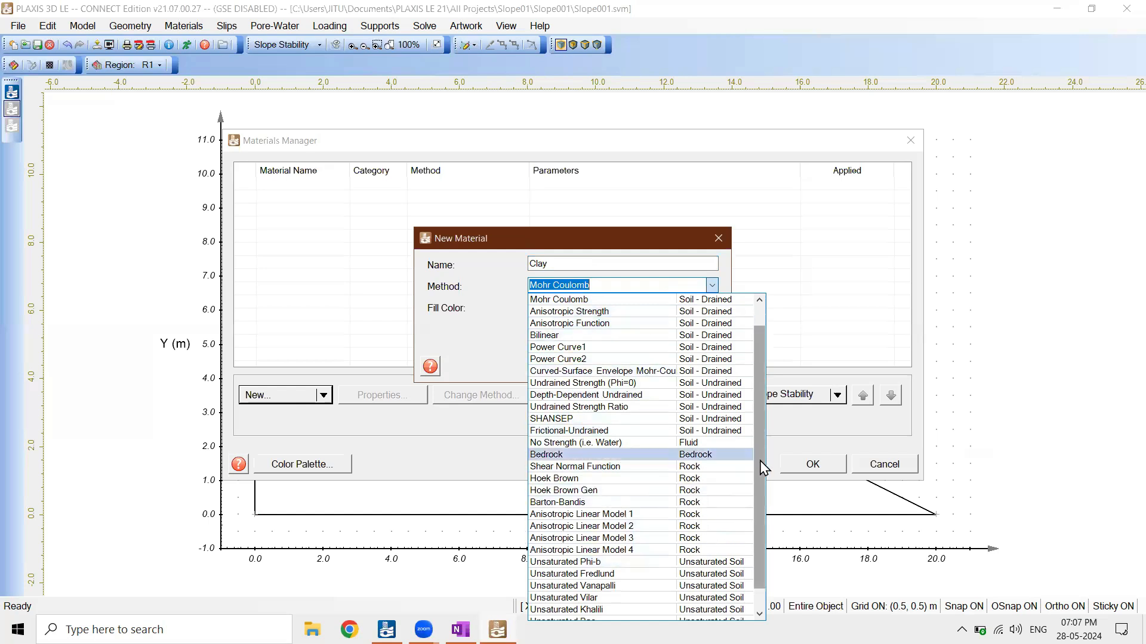
{"action": "left_click_drag", "start_coordinate": [760, 461], "coordinate": [756, 397]}
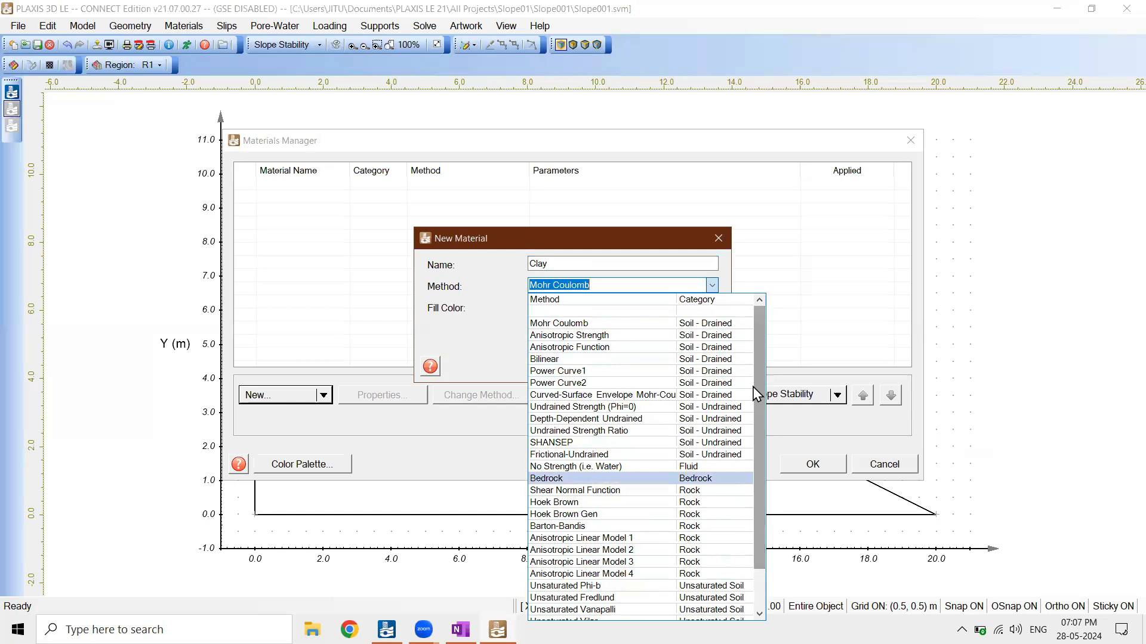
{"action": "left_click", "coordinate": [688, 325]}
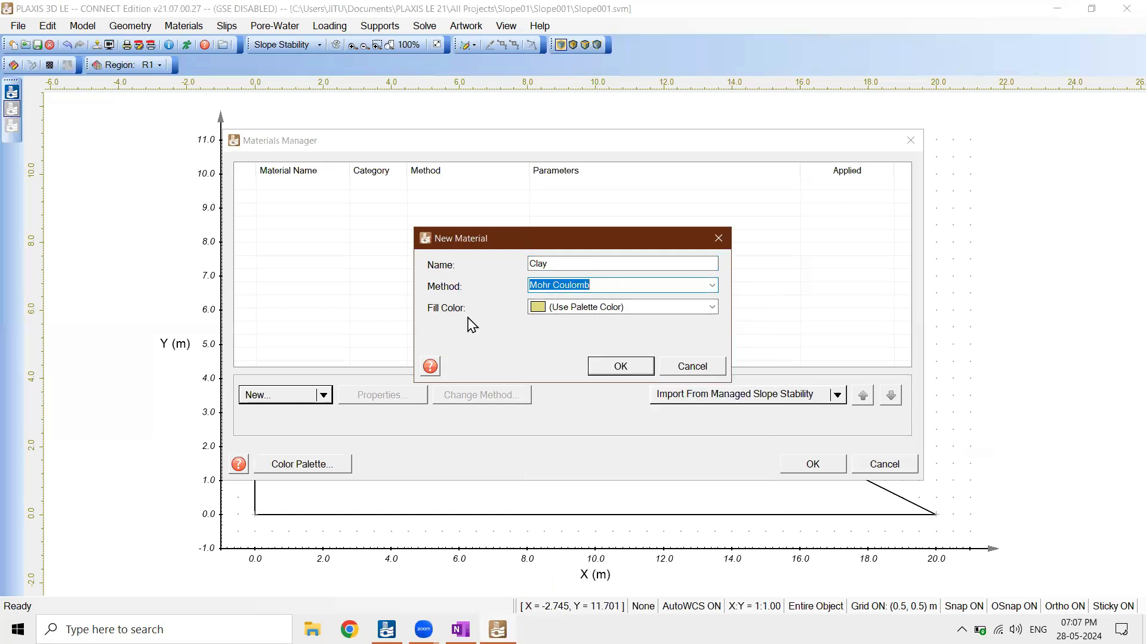
{"action": "left_click", "coordinate": [567, 317]}
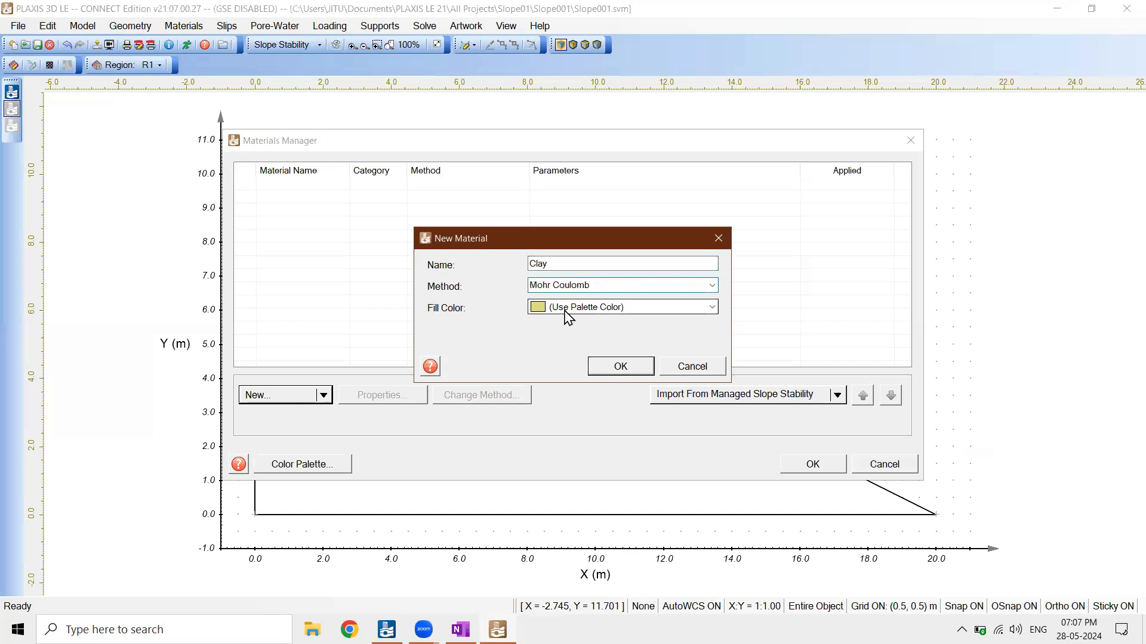
{"action": "left_click", "coordinate": [568, 316]}
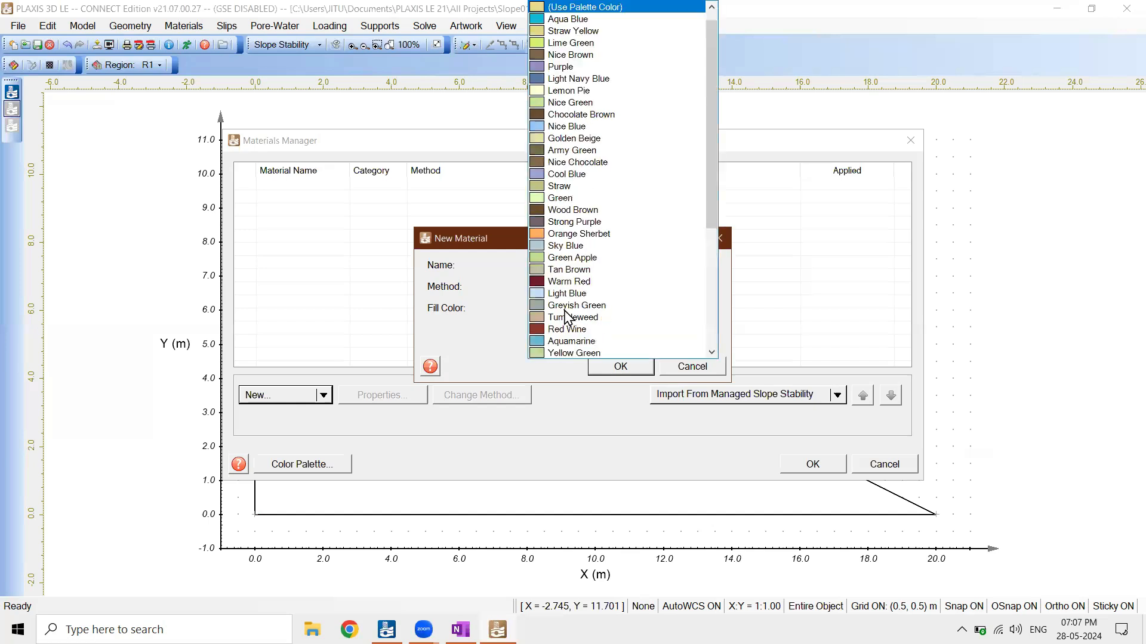
{"action": "left_click", "coordinate": [594, 91]}
{"action": "left_click", "coordinate": [630, 370]}
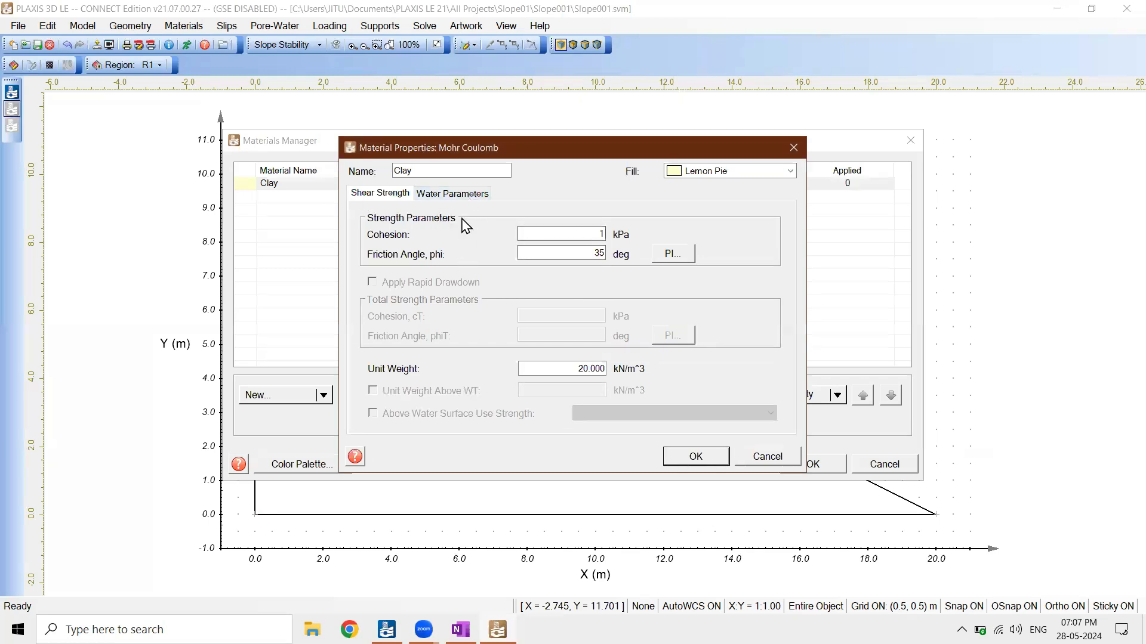
Consult the soil data in the OneNote sketch and set Clay's cohesion to 25 kPa and friction angle to 10 degrees
{"action": "left_click_drag", "start_coordinate": [582, 234], "coordinate": [625, 234]}
{"action": "left_click", "coordinate": [460, 629]}
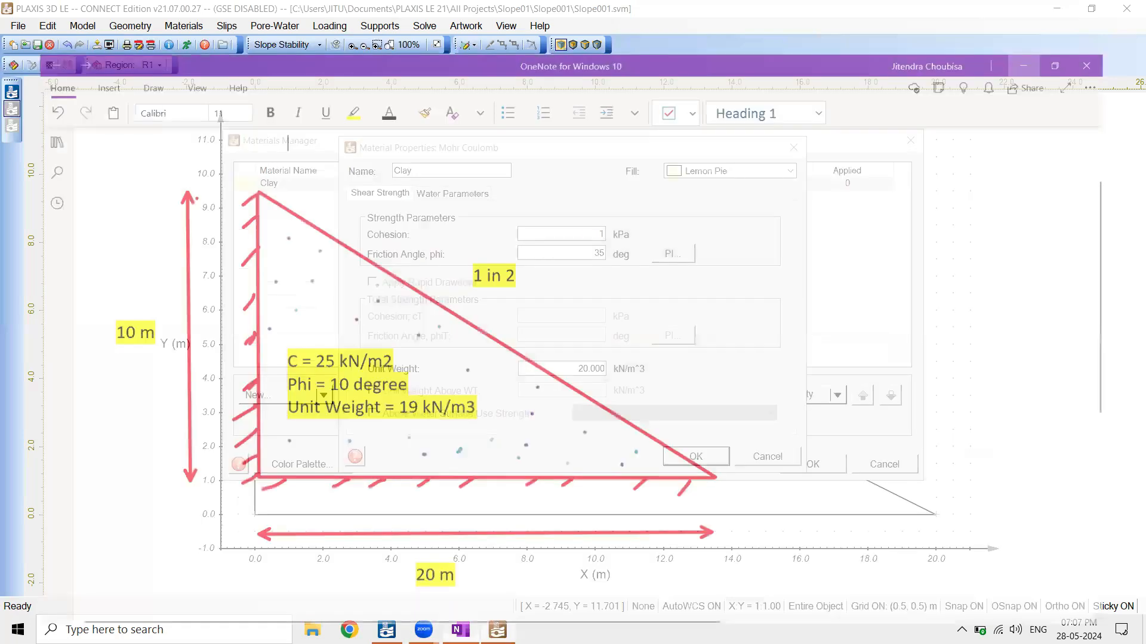
{"action": "key", "text": "alt+Tab"}
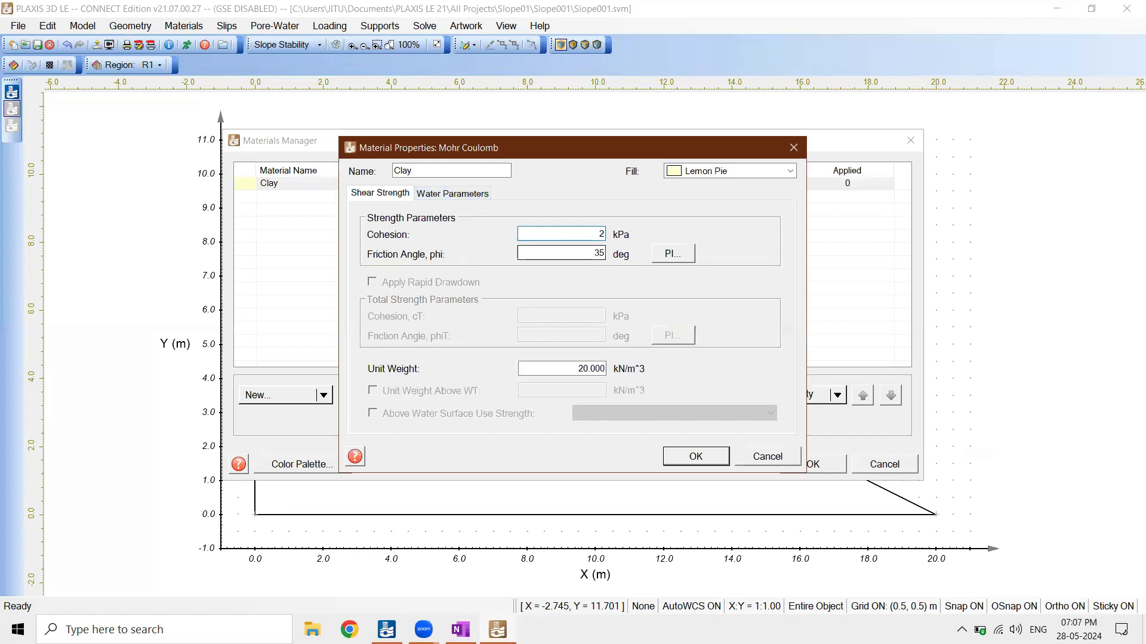
{"action": "double_click", "coordinate": [589, 255]}
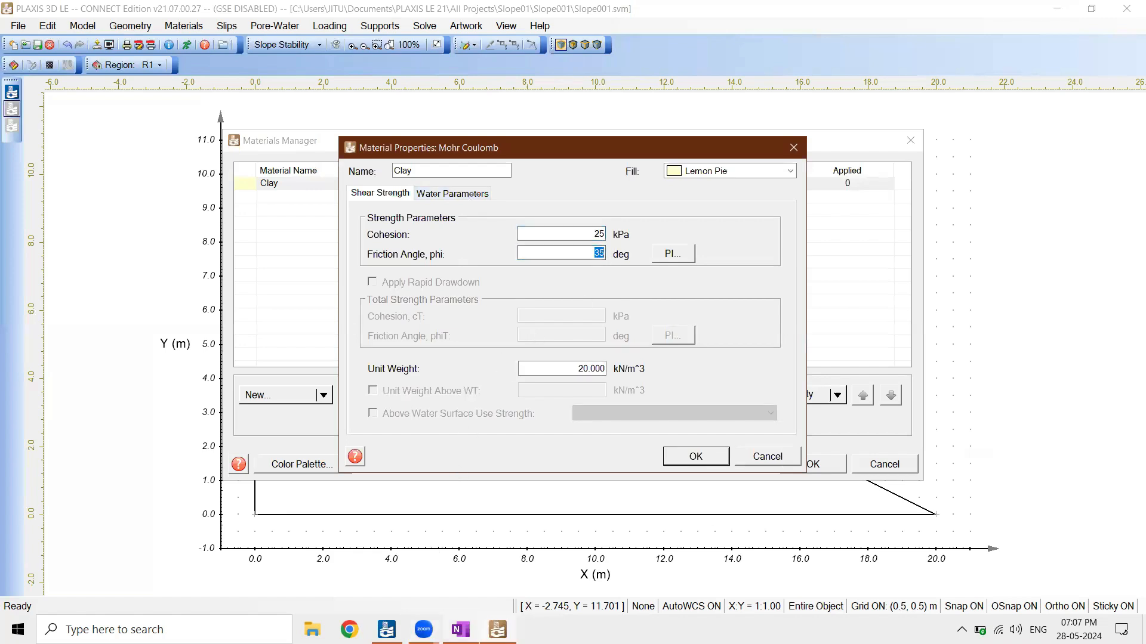
{"action": "left_click", "coordinate": [460, 629]}
{"action": "left_click", "coordinate": [497, 630]}
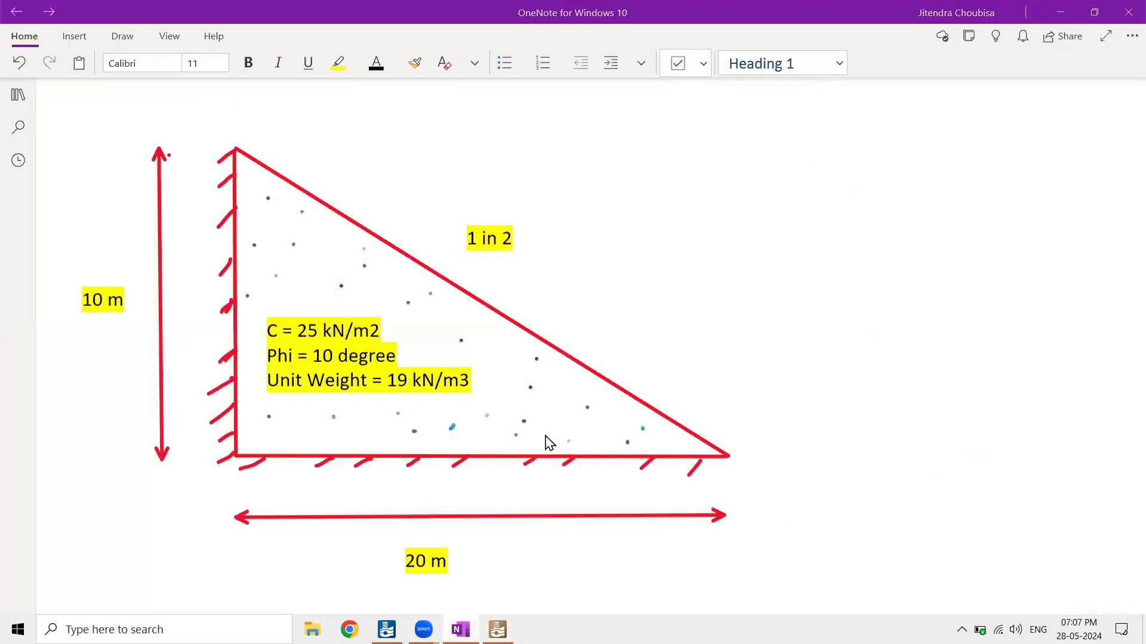
{"action": "type", "text": "10"}
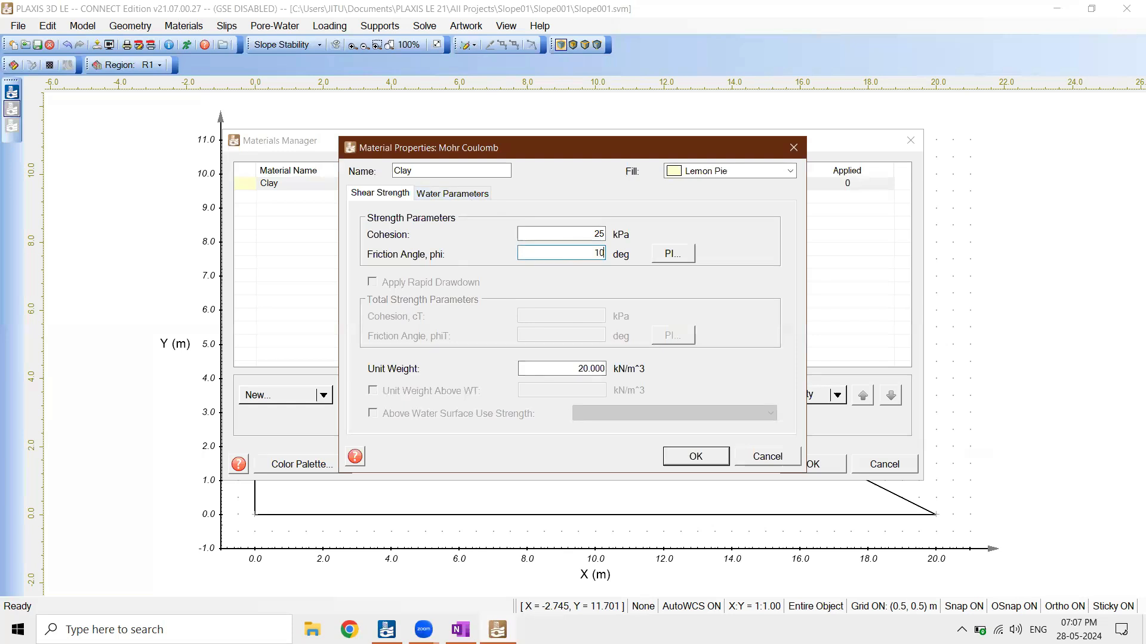
Set Clay's unit weight to 19 kN/m^3 and accept the material properties
{"action": "left_click", "coordinate": [568, 368]}
{"action": "left_click_drag", "start_coordinate": [549, 368], "coordinate": [617, 369]}
{"action": "key", "text": "BackSpace"}
{"action": "type", "text": "19"}
{"action": "double_click", "coordinate": [595, 368]}
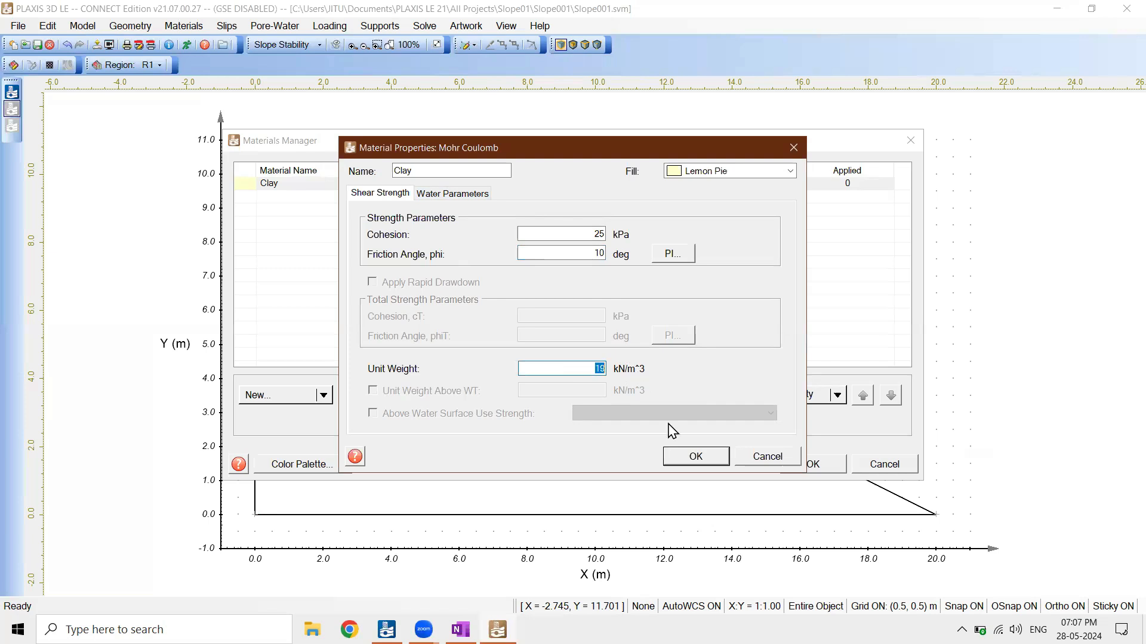
{"action": "left_click", "coordinate": [692, 458]}
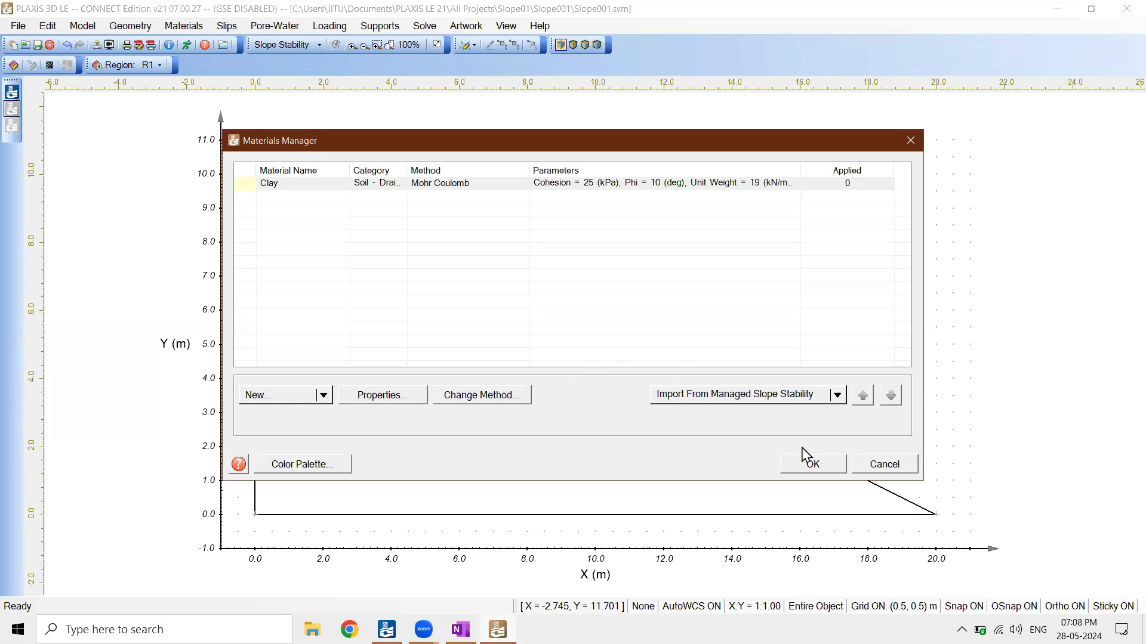
Close the materials list, assign the Clay material to slope region R1 in its properties, and save the model
{"action": "left_click", "coordinate": [814, 468]}
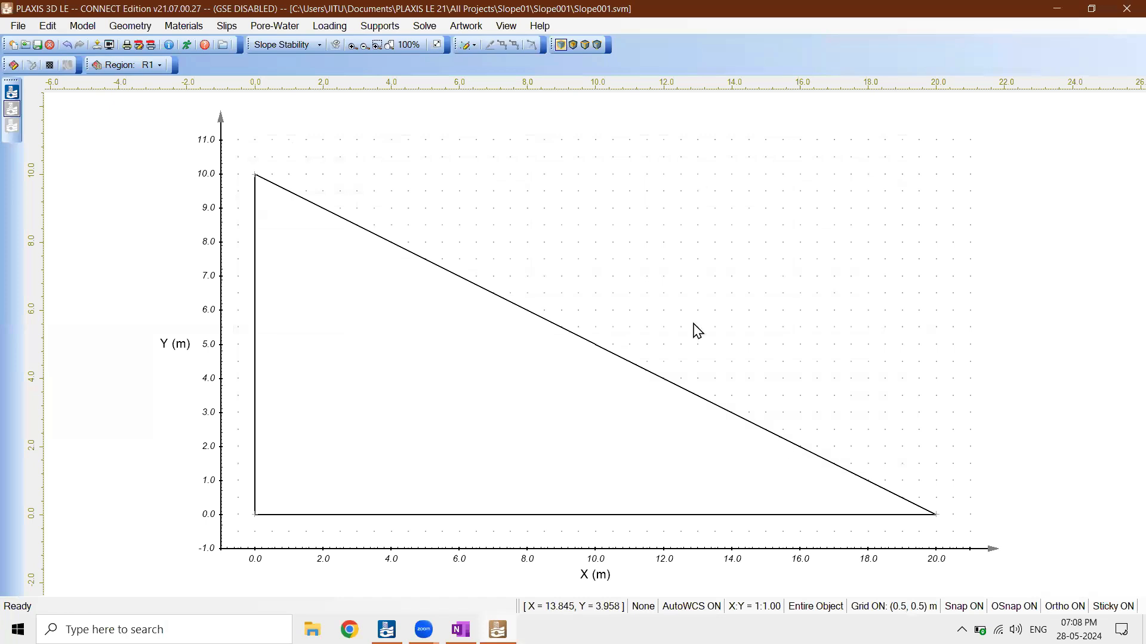
{"action": "left_click", "coordinate": [402, 373]}
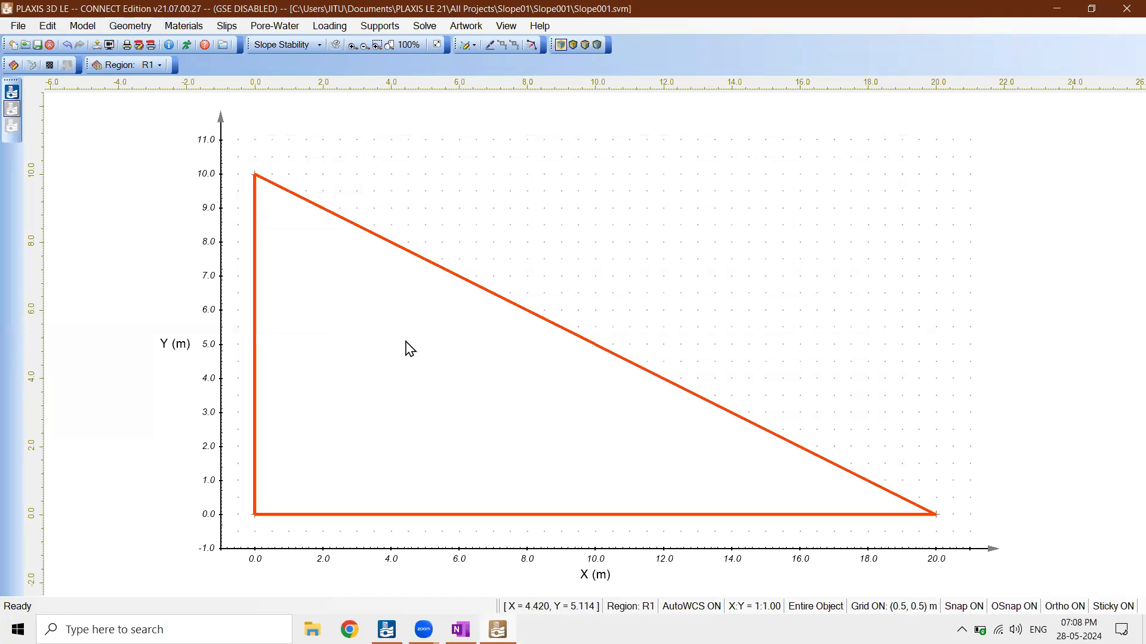
{"action": "right_click", "coordinate": [379, 325]}
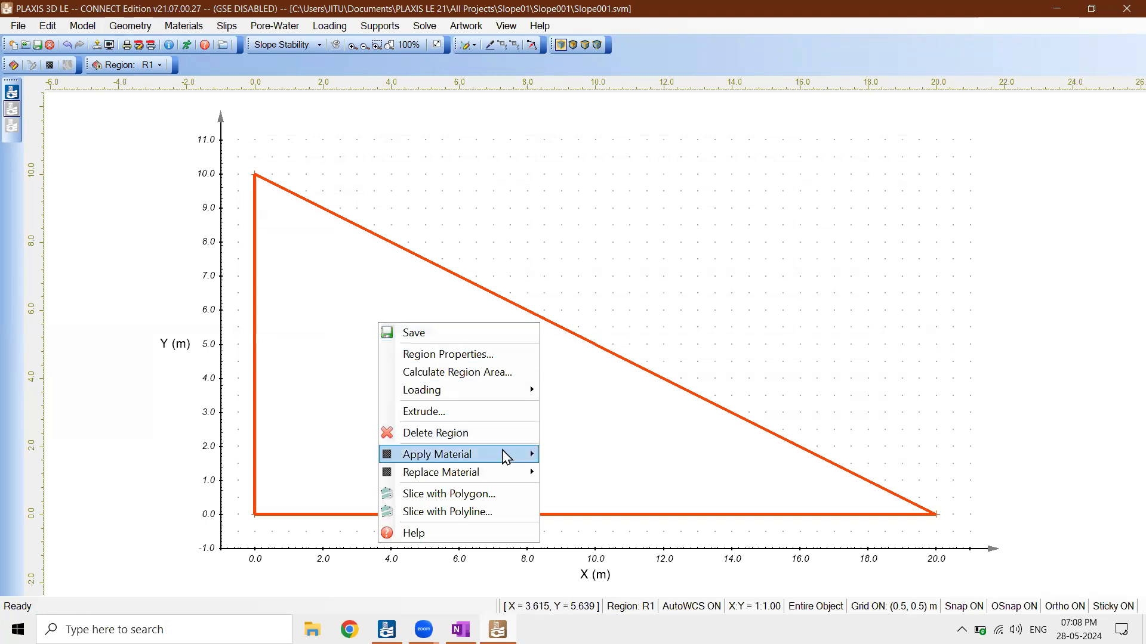
{"action": "mouse_move", "coordinate": [504, 454]}
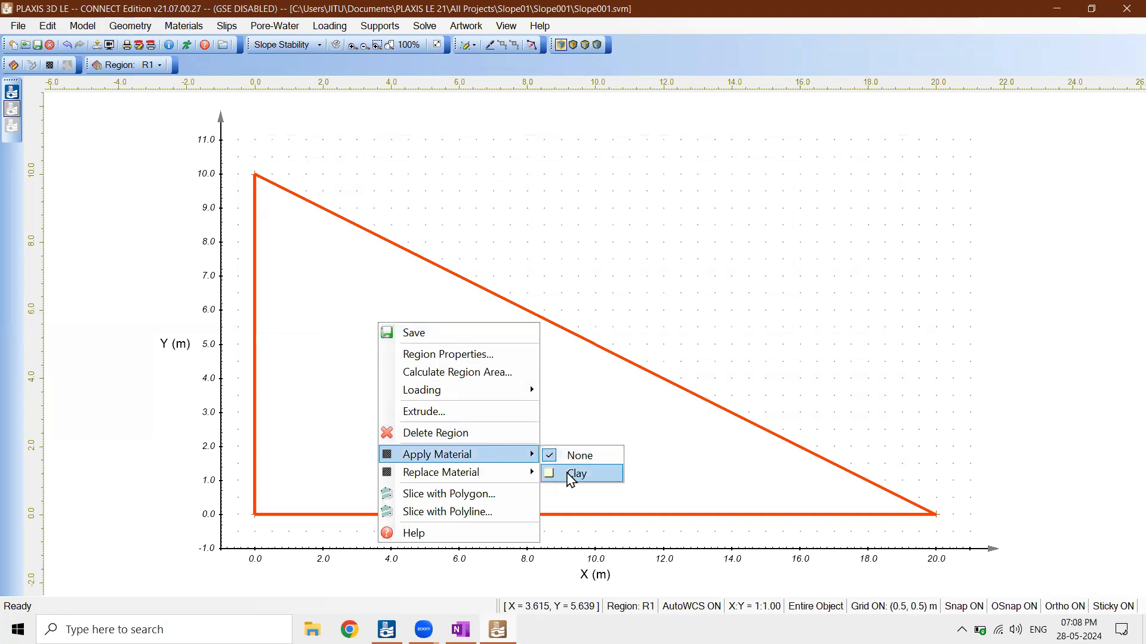
{"action": "left_click", "coordinate": [455, 358]}
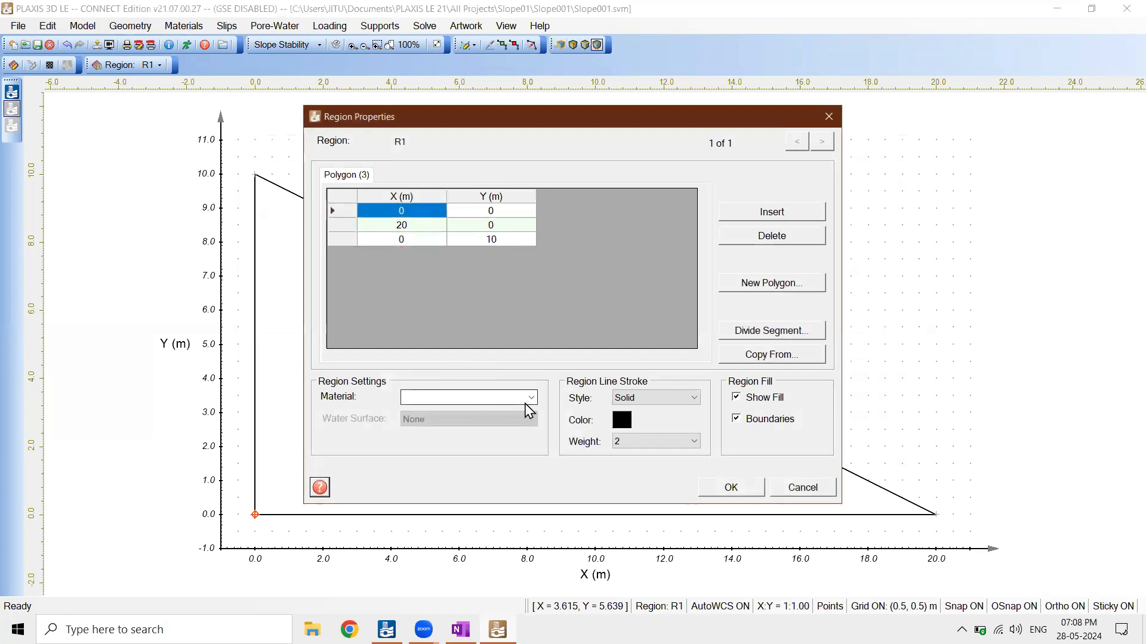
{"action": "left_click", "coordinate": [530, 398]}
{"action": "left_click", "coordinate": [469, 425]}
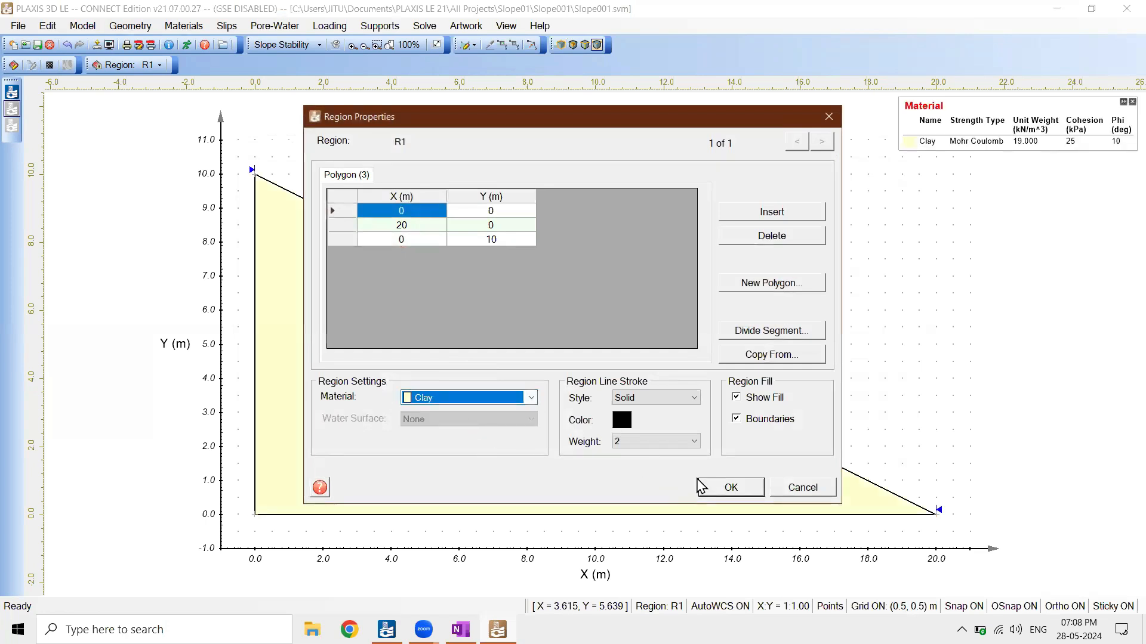
{"action": "left_click", "coordinate": [721, 488]}
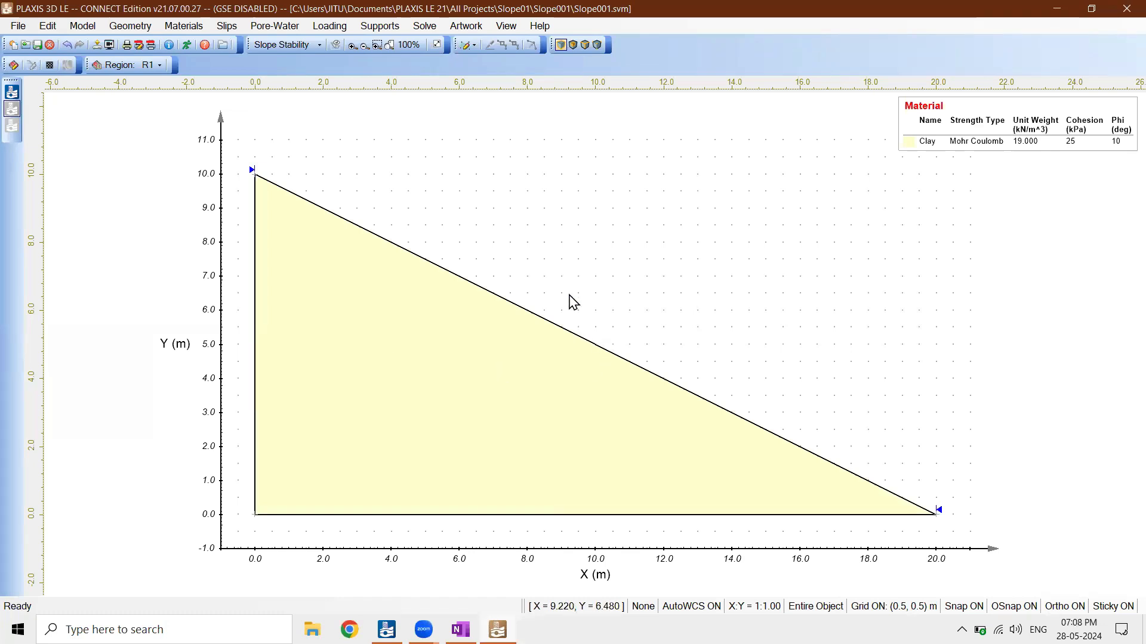
{"action": "left_click", "coordinate": [18, 26]}
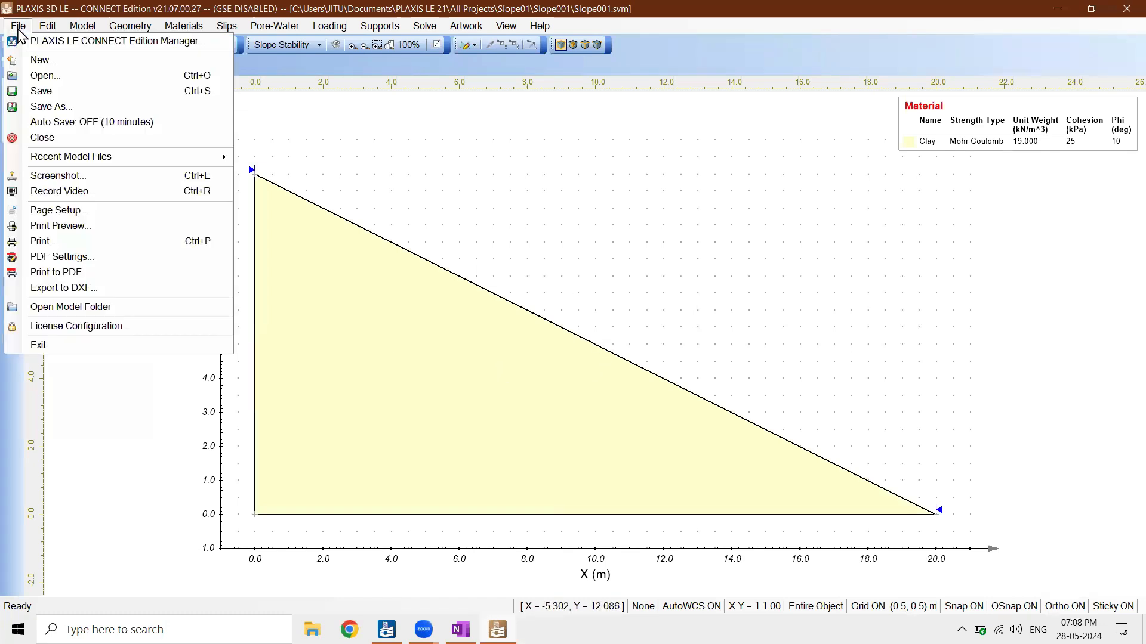
{"action": "left_click", "coordinate": [29, 89]}
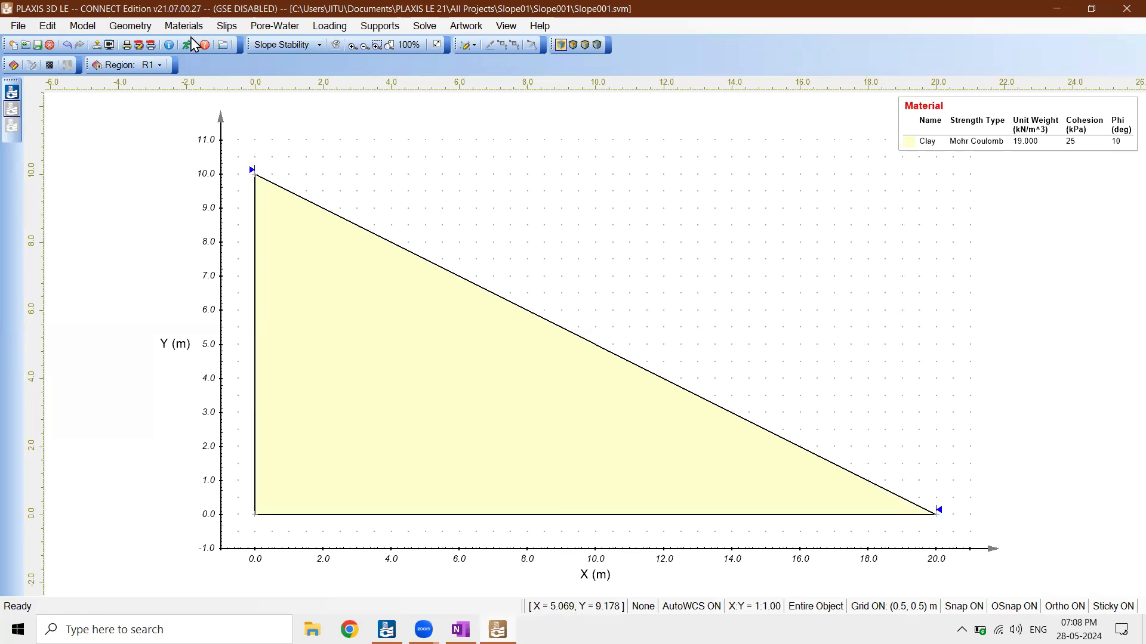
Examine the support types offered for a new support and leave the support manager without creating one
{"action": "left_click", "coordinate": [227, 26]}
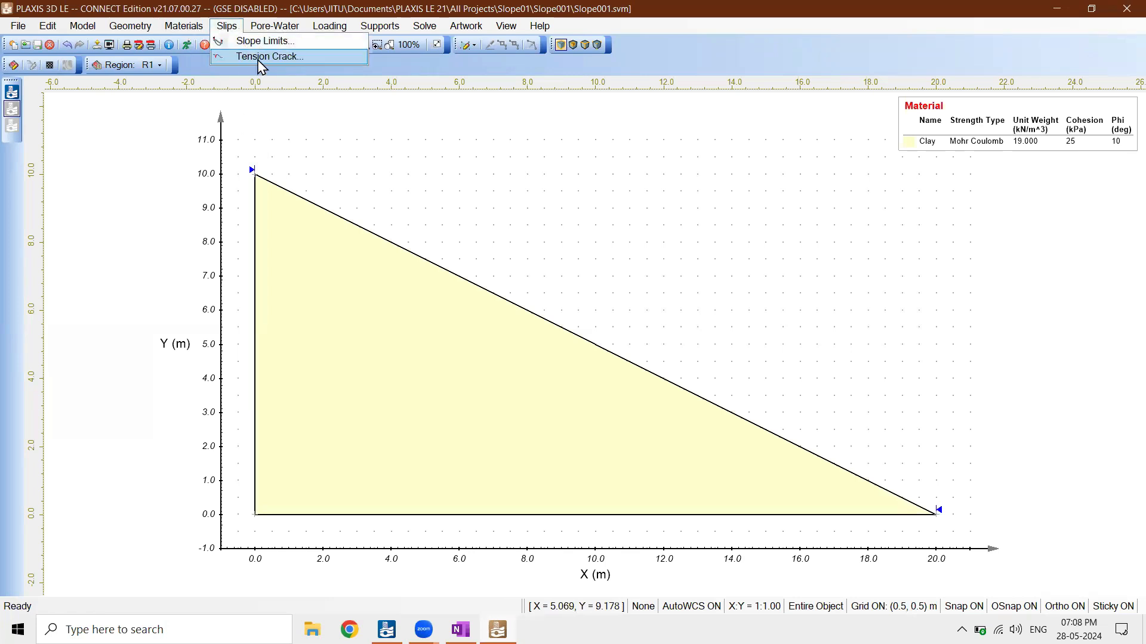
{"action": "mouse_move", "coordinate": [279, 34]}
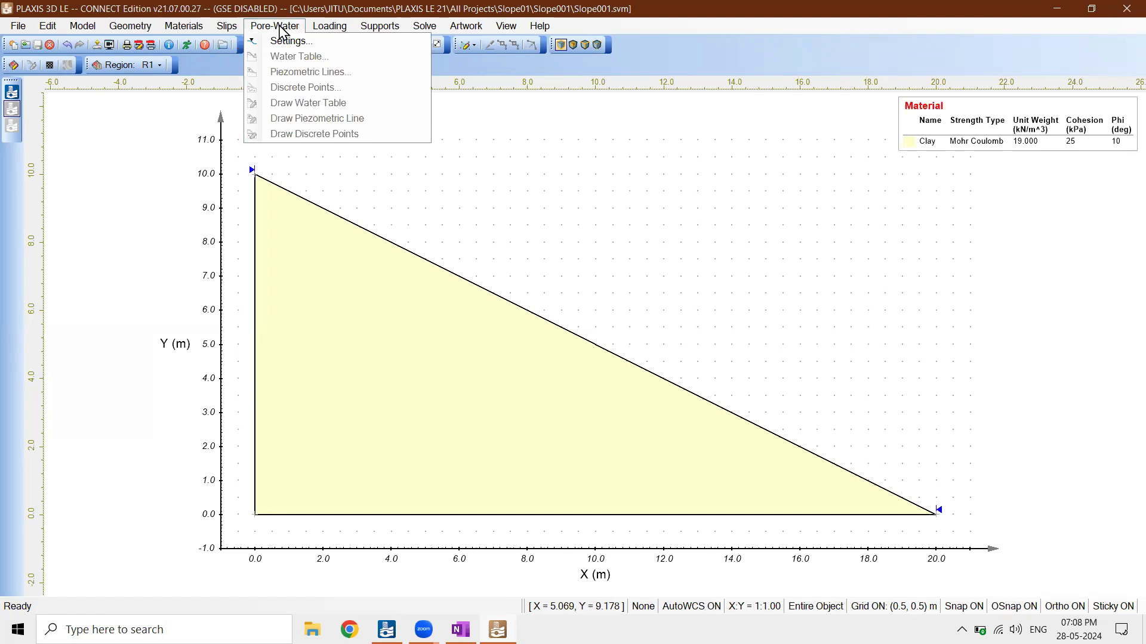
{"action": "mouse_move", "coordinate": [334, 32]}
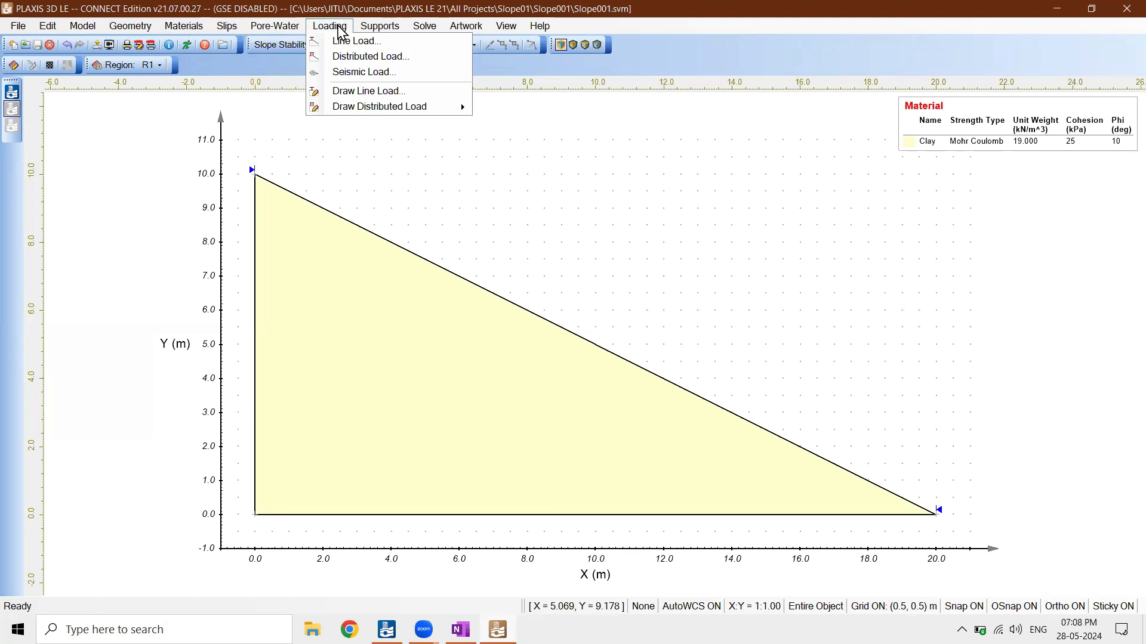
{"action": "mouse_move", "coordinate": [384, 35]}
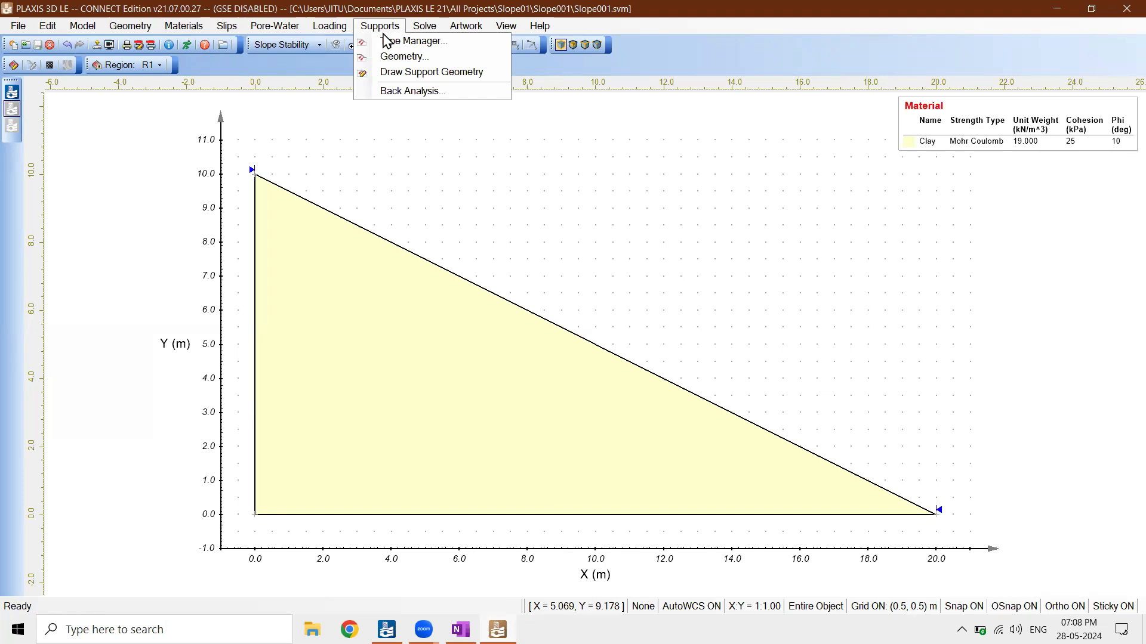
{"action": "left_click", "coordinate": [387, 41]}
{"action": "left_click", "coordinate": [437, 362]}
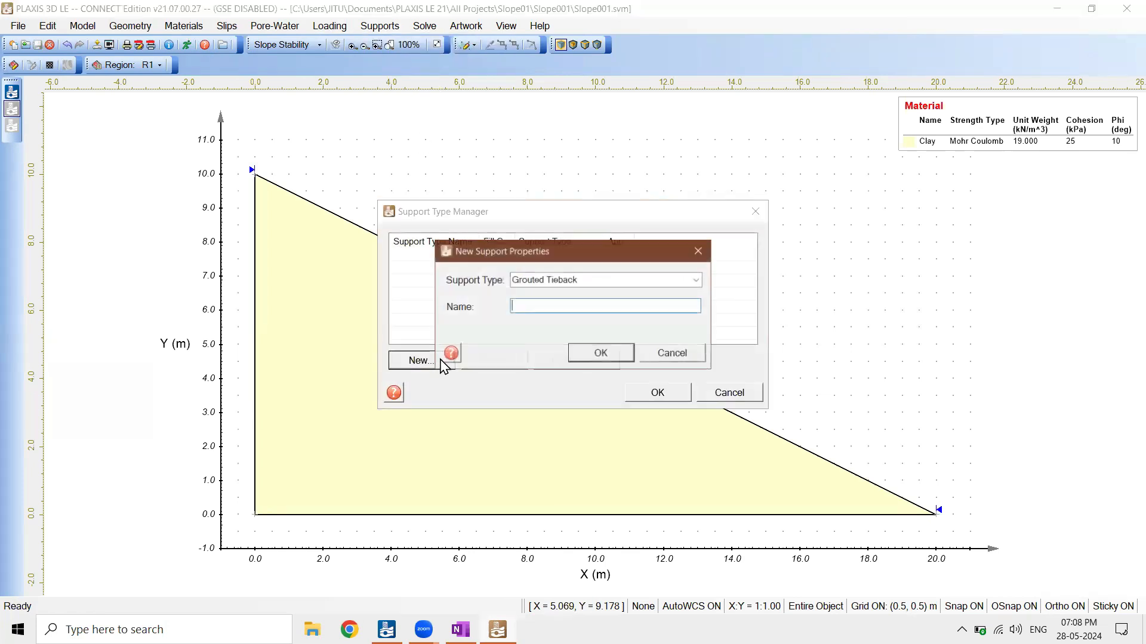
{"action": "left_click", "coordinate": [616, 281]}
{"action": "left_click", "coordinate": [698, 283]}
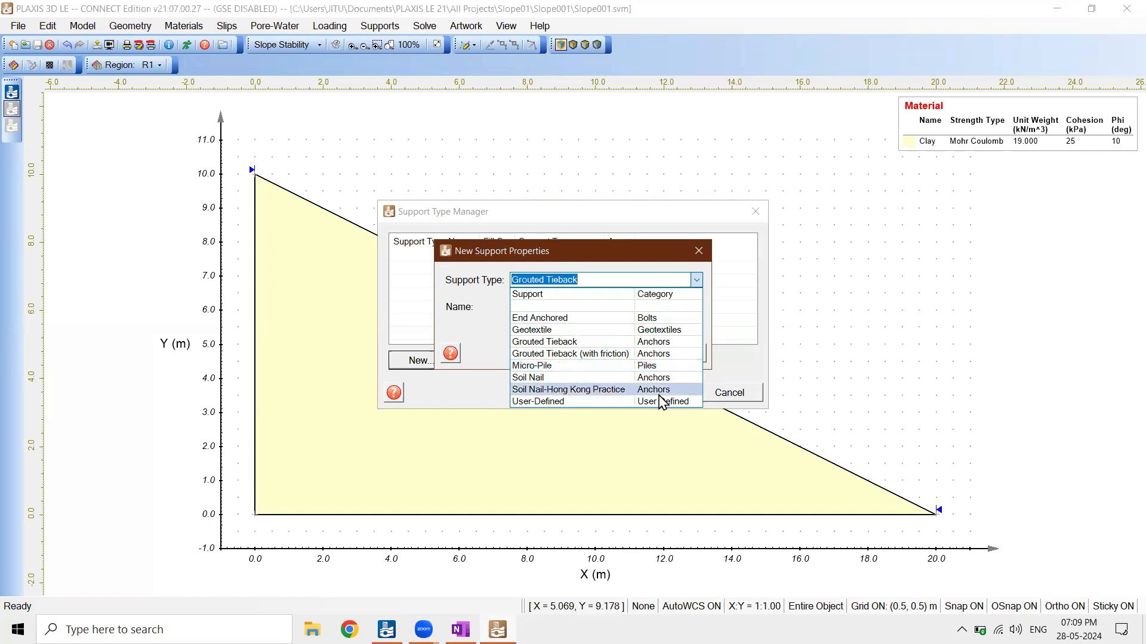
{"action": "left_click", "coordinate": [702, 252]}
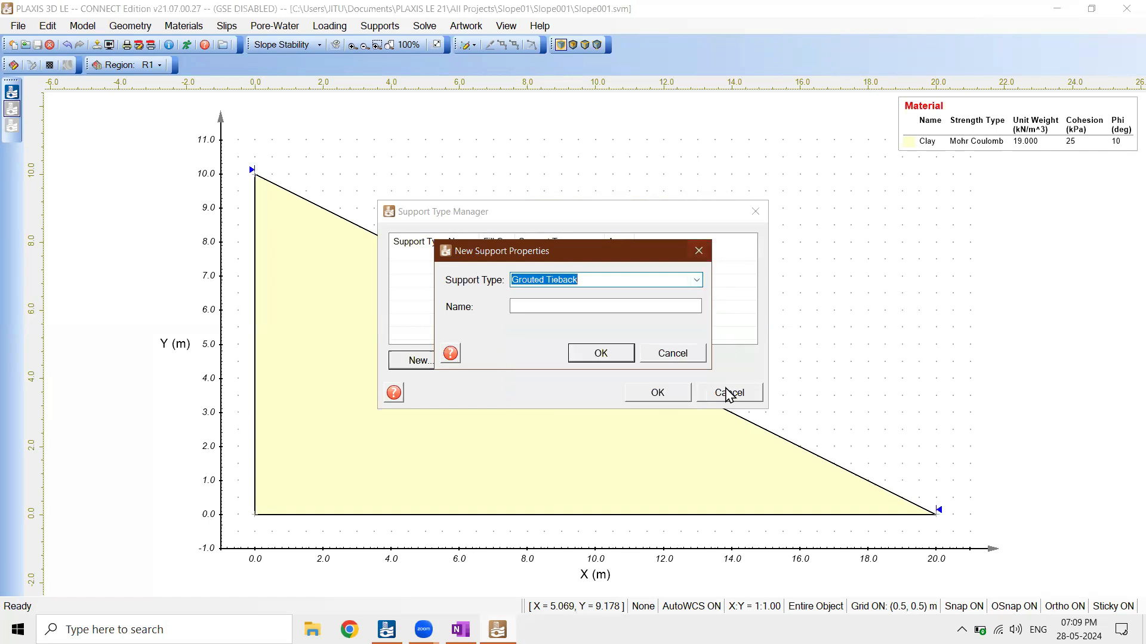
{"action": "left_click", "coordinate": [672, 353]}
{"action": "left_click", "coordinate": [731, 394]}
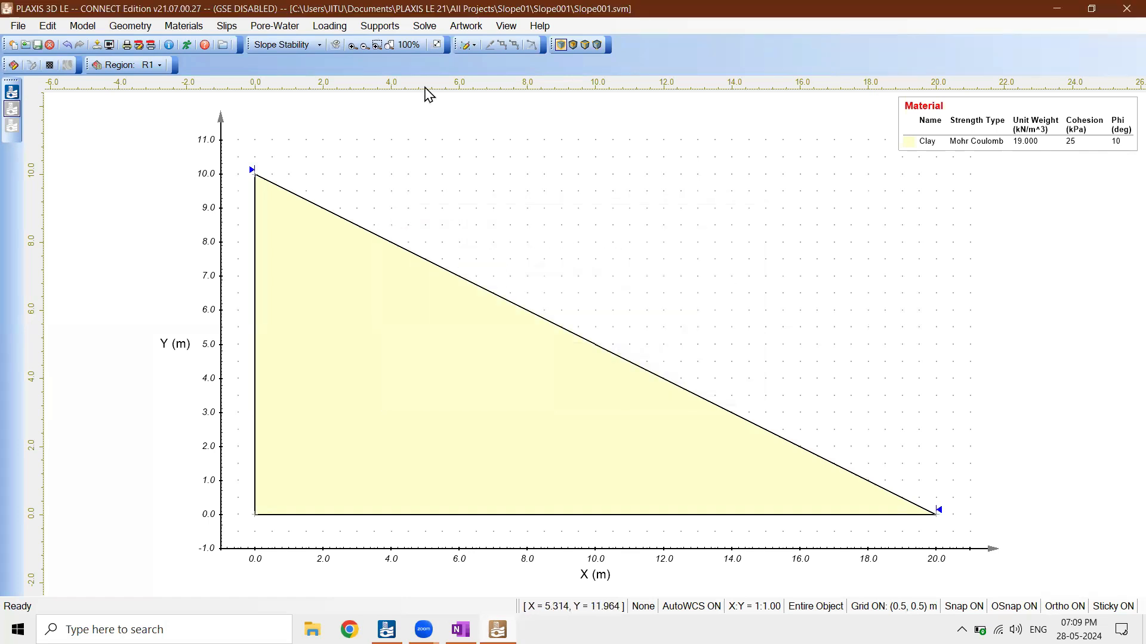
Save the model and run the slope stability analysis, check the Ordinary and Bishop factors of safety, and visualize the results
{"action": "left_click", "coordinate": [426, 28]}
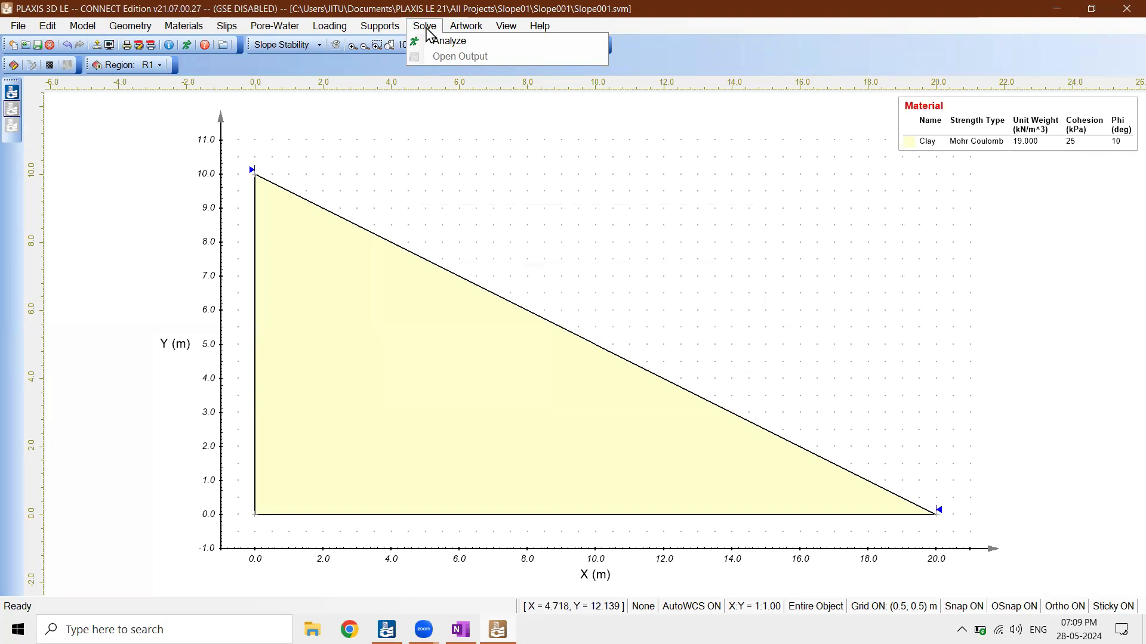
{"action": "left_click", "coordinate": [435, 42]}
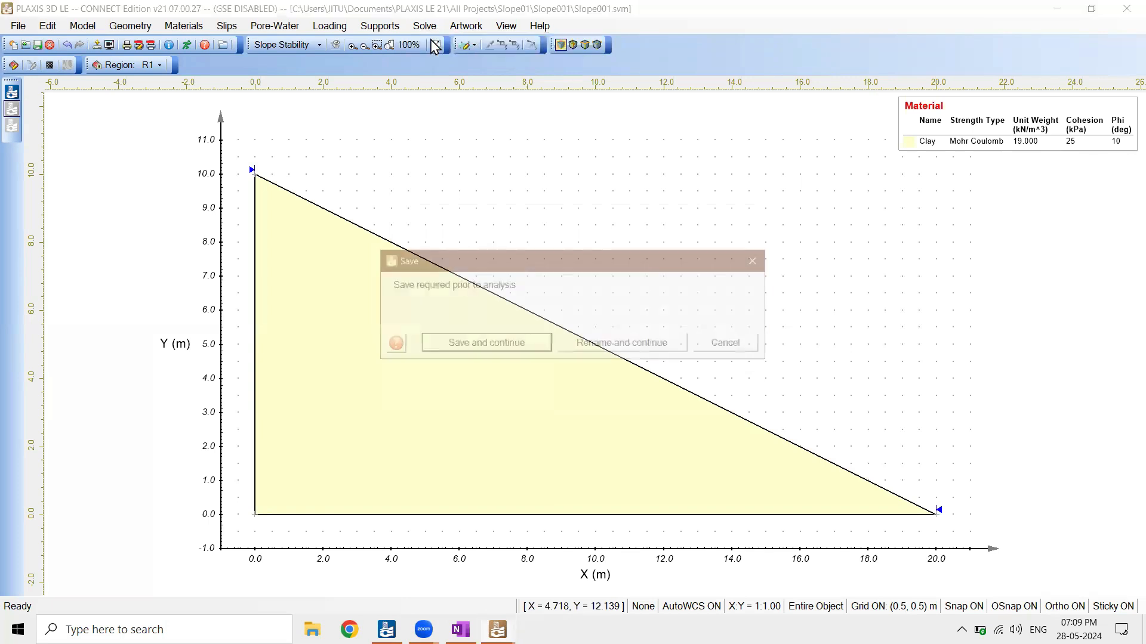
{"action": "left_click", "coordinate": [489, 344]}
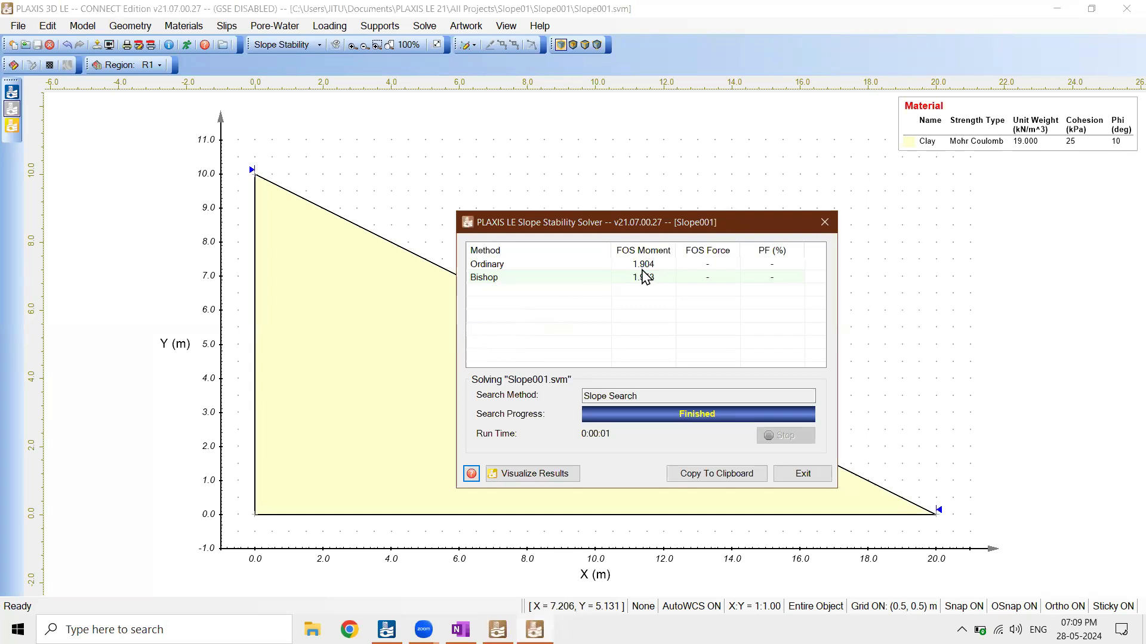
{"action": "left_click", "coordinate": [485, 266]}
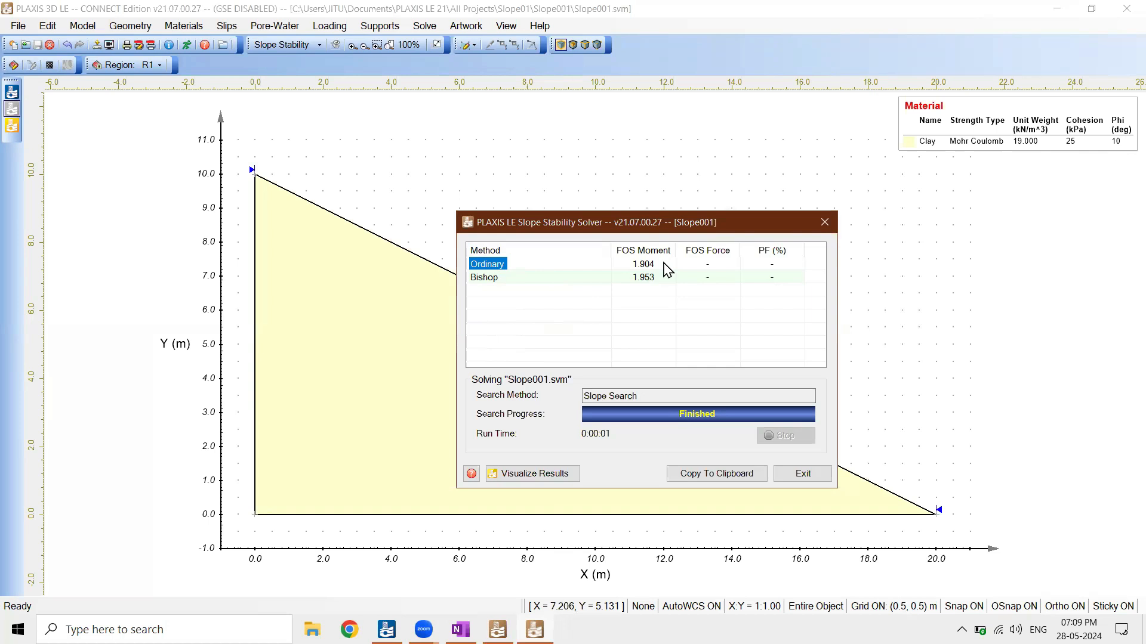
{"action": "left_click", "coordinate": [580, 284]}
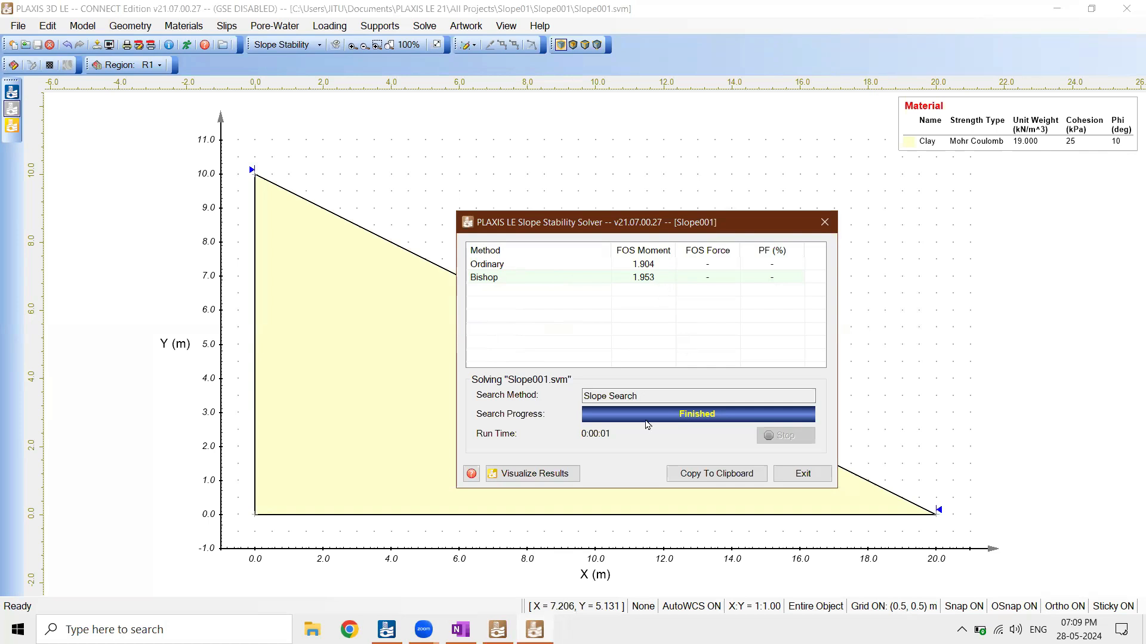
{"action": "left_click", "coordinate": [549, 478]}
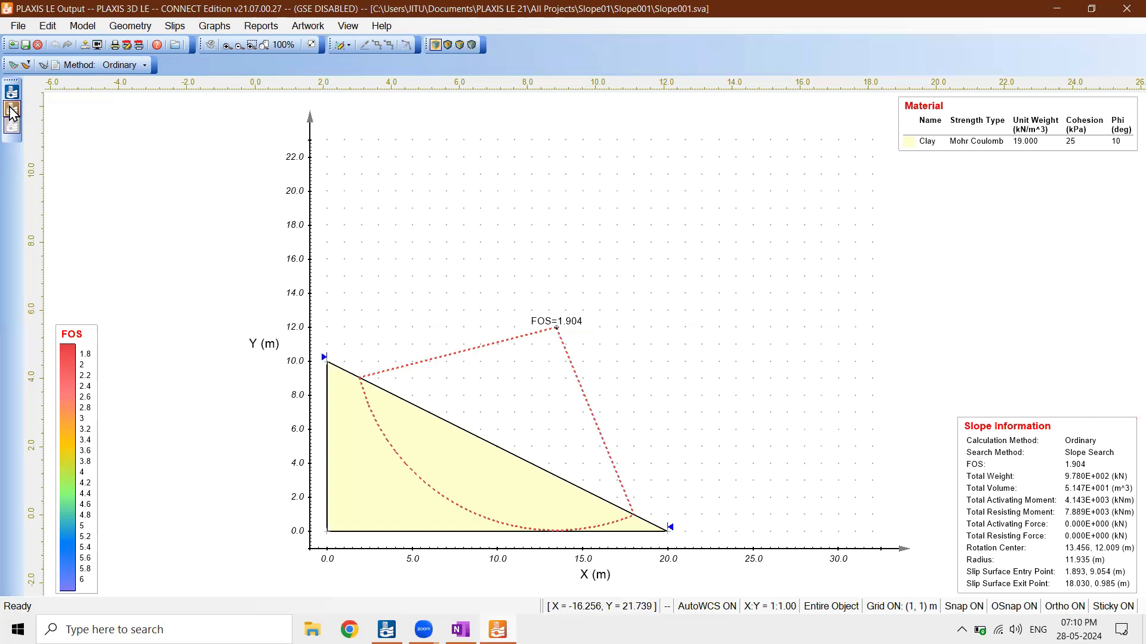
Return to the input model and set the Y coordinate of slope region R1's upper vertex to 20 m
{"action": "left_click", "coordinate": [11, 110]}
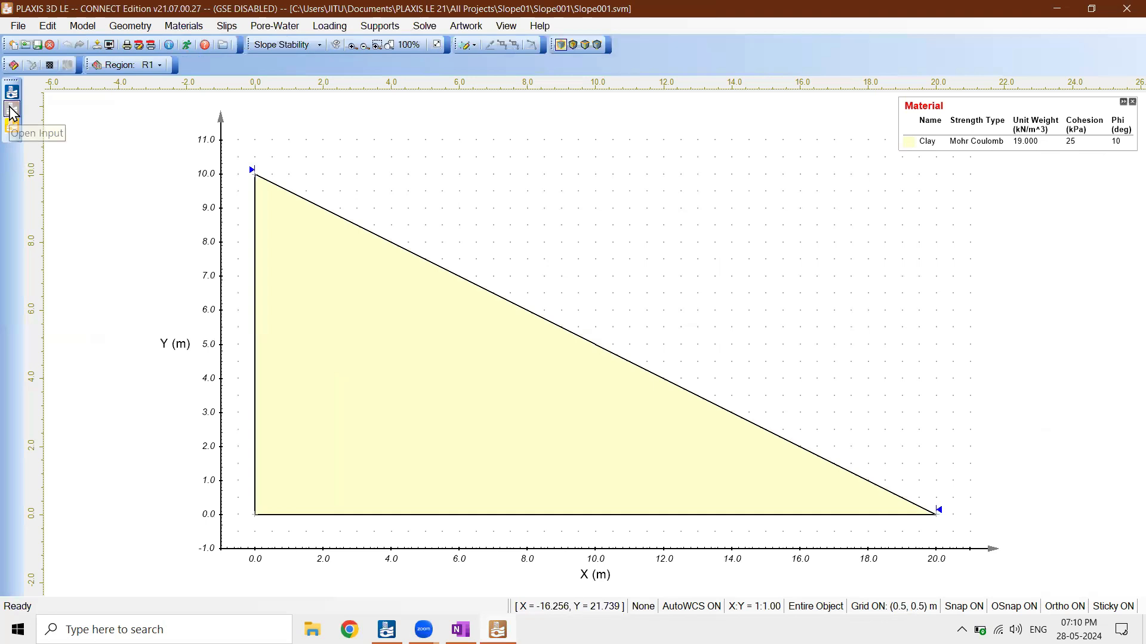
{"action": "left_click", "coordinate": [333, 285]}
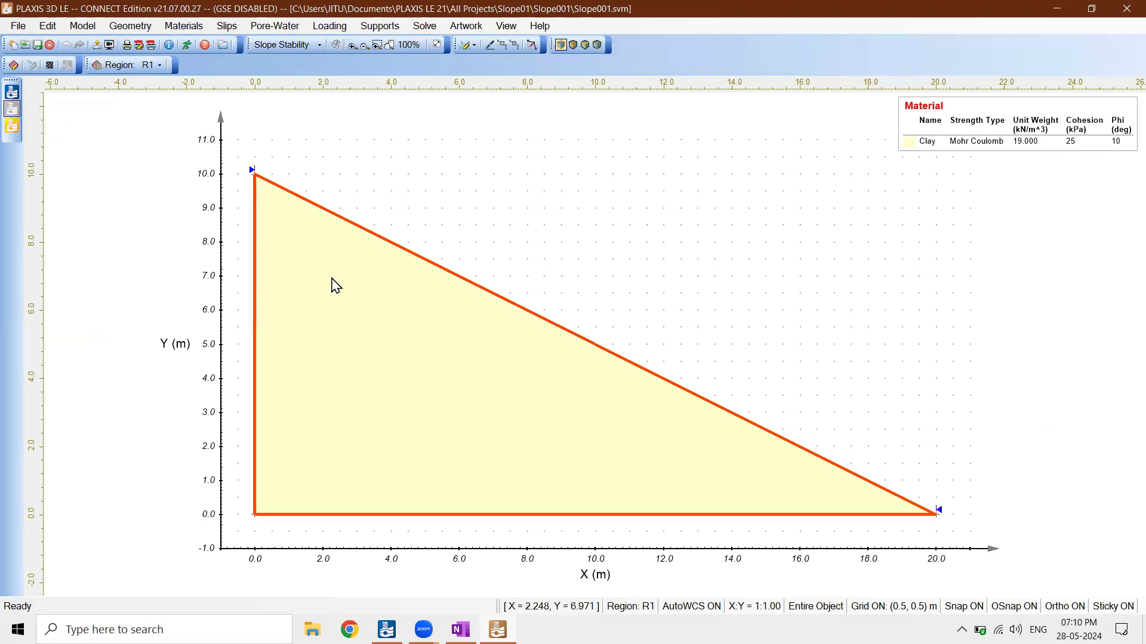
{"action": "right_click", "coordinate": [333, 285]}
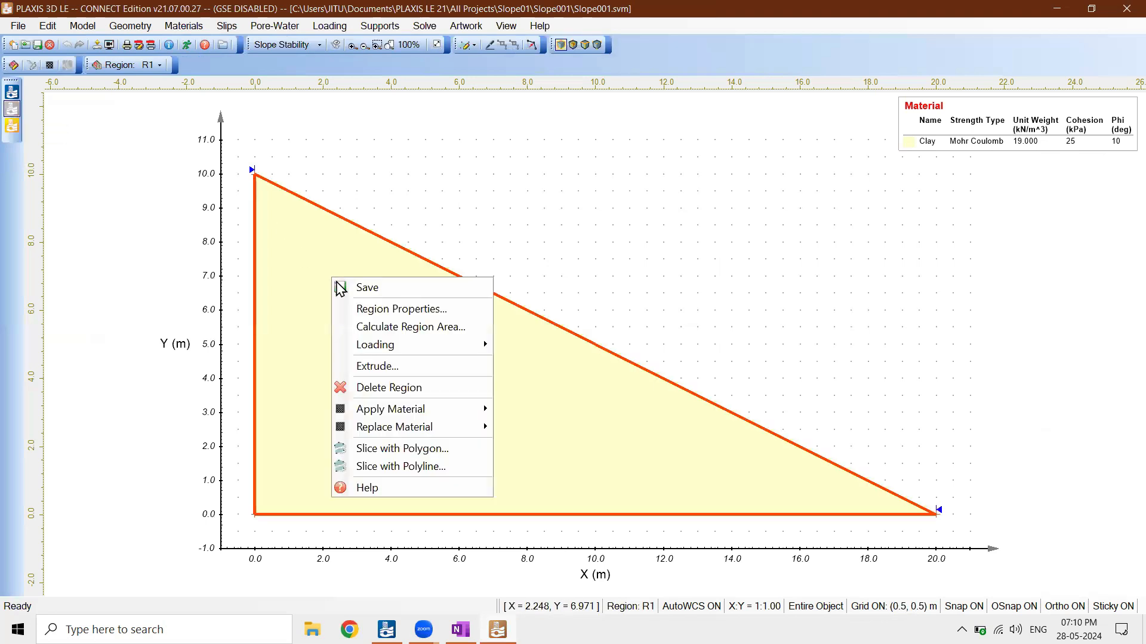
{"action": "left_click", "coordinate": [385, 312]}
{"action": "left_click", "coordinate": [417, 241]}
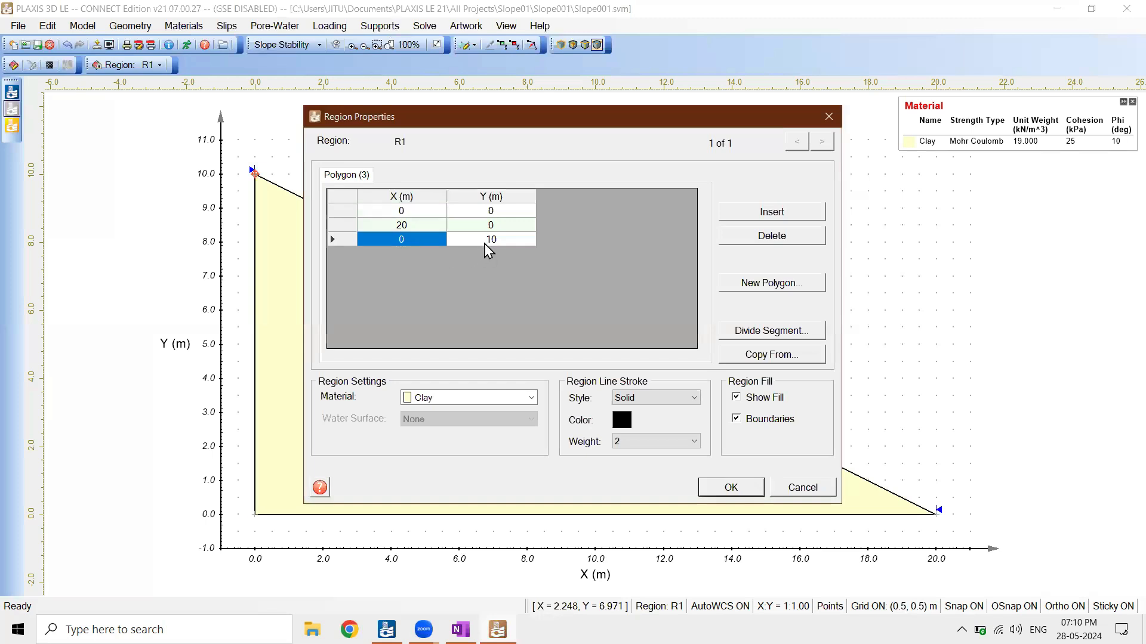
{"action": "left_click", "coordinate": [484, 241]}
{"action": "left_click", "coordinate": [489, 241]}
{"action": "left_click", "coordinate": [491, 244]}
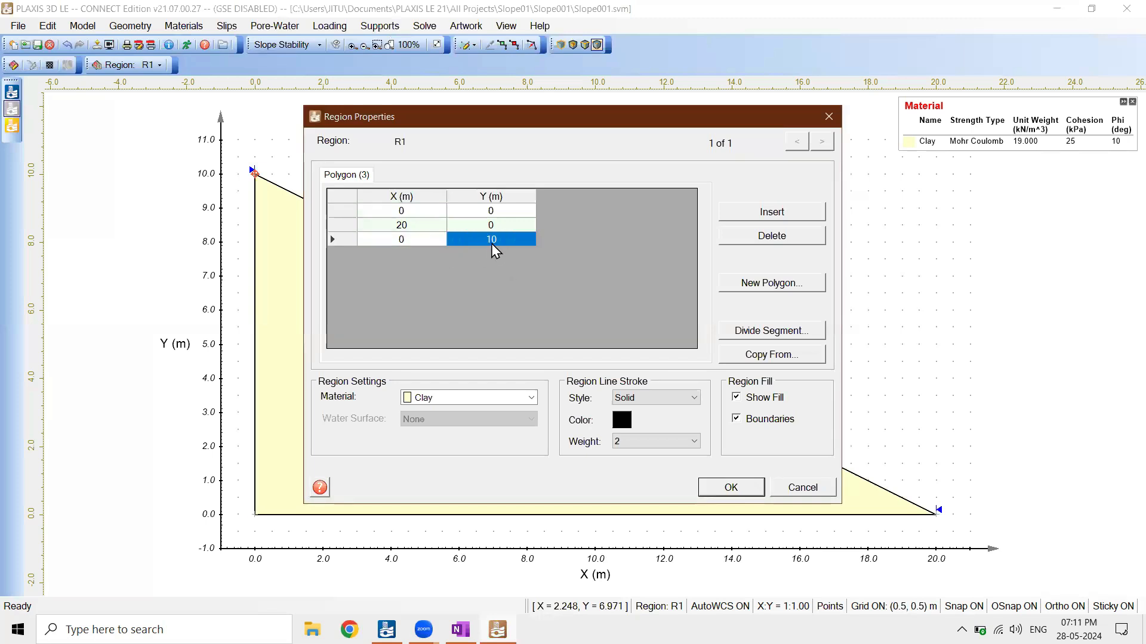
{"action": "type", "text": "20"}
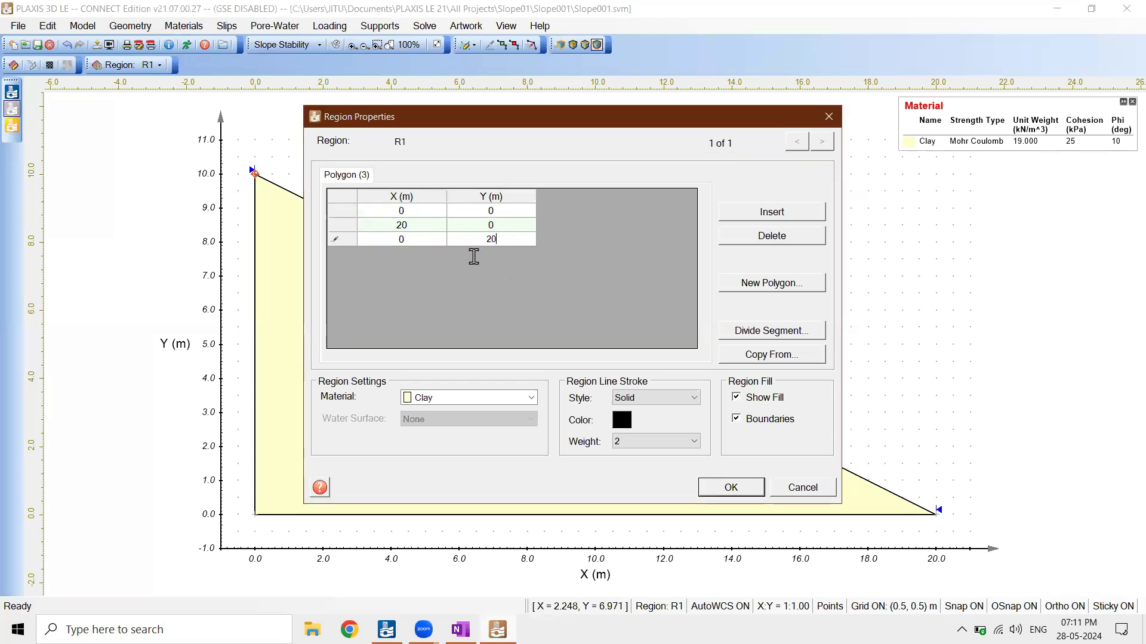
{"action": "left_click", "coordinate": [418, 242]}
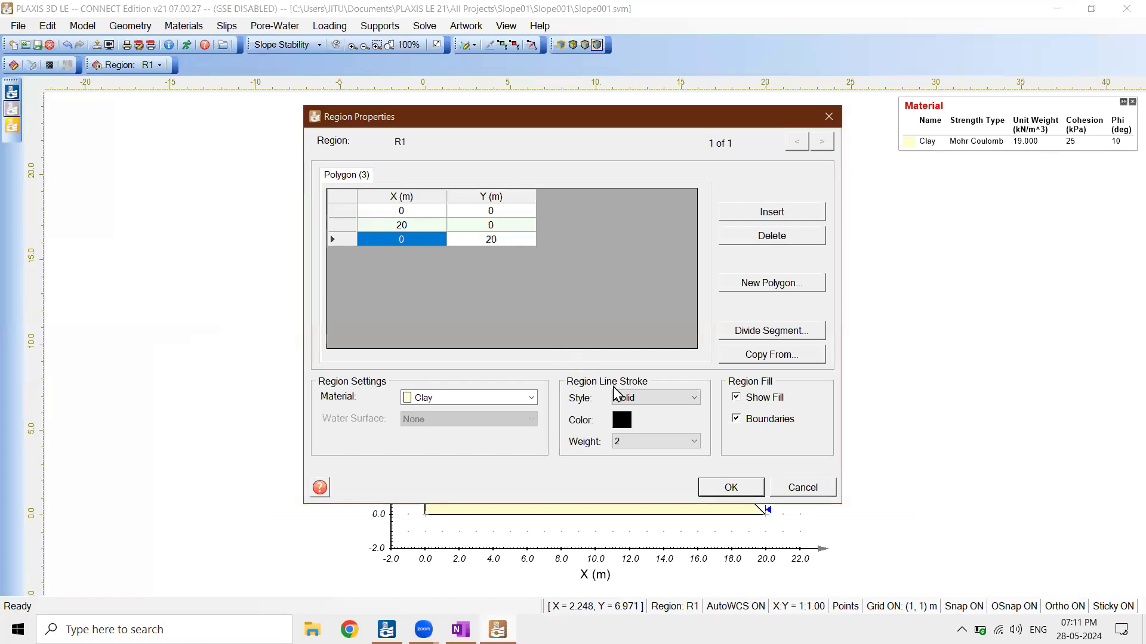
{"action": "left_click", "coordinate": [747, 495]}
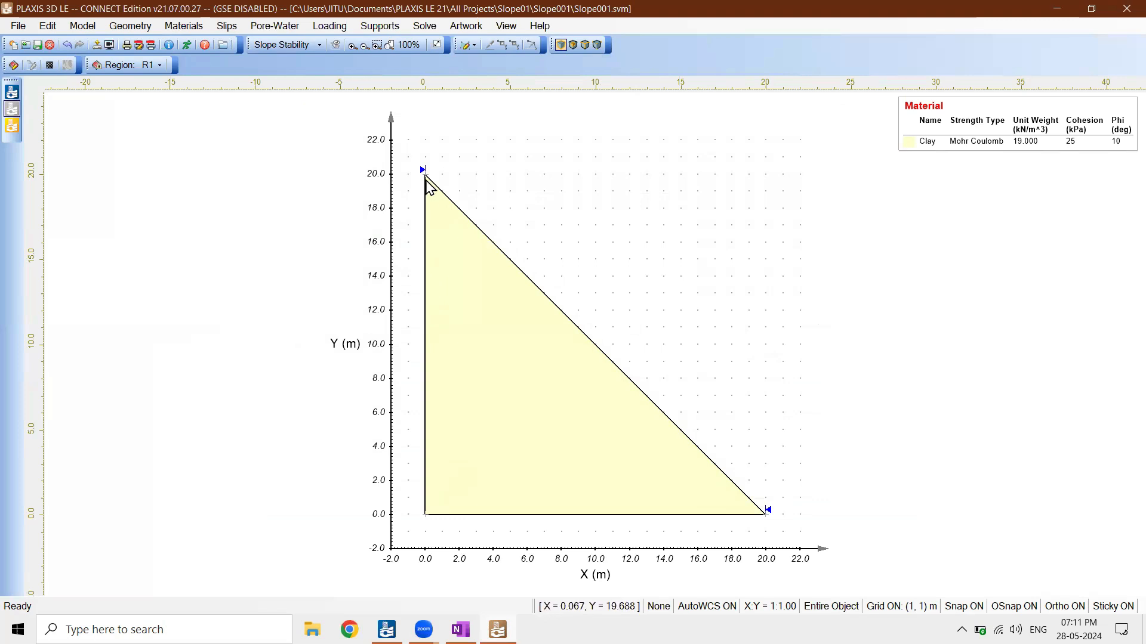
Save the modified 20 m high slope model, rerun the stability analysis, and visualize its results
{"action": "left_click", "coordinate": [423, 27]}
{"action": "left_click", "coordinate": [436, 45]}
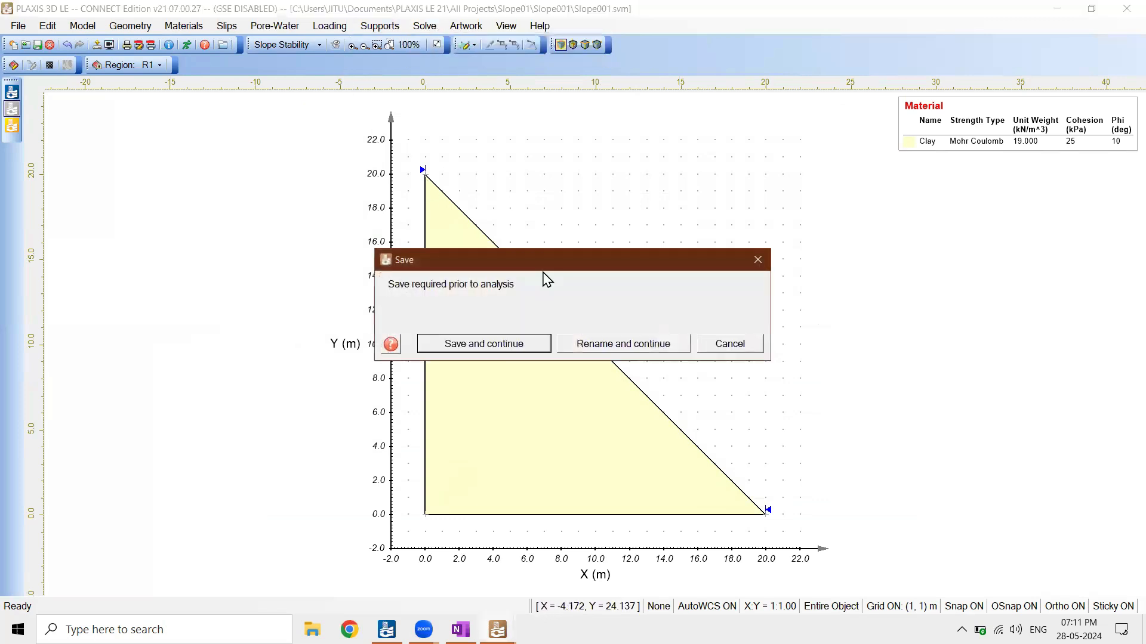
{"action": "left_click", "coordinate": [518, 351]}
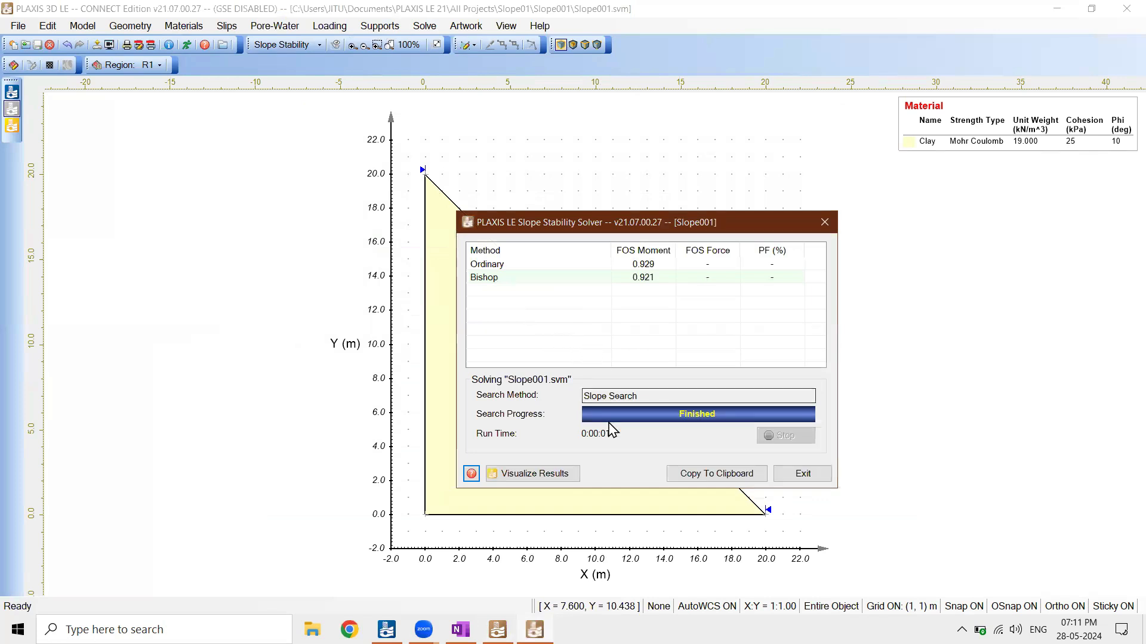
{"action": "left_click_drag", "start_coordinate": [645, 227], "coordinate": [776, 189]}
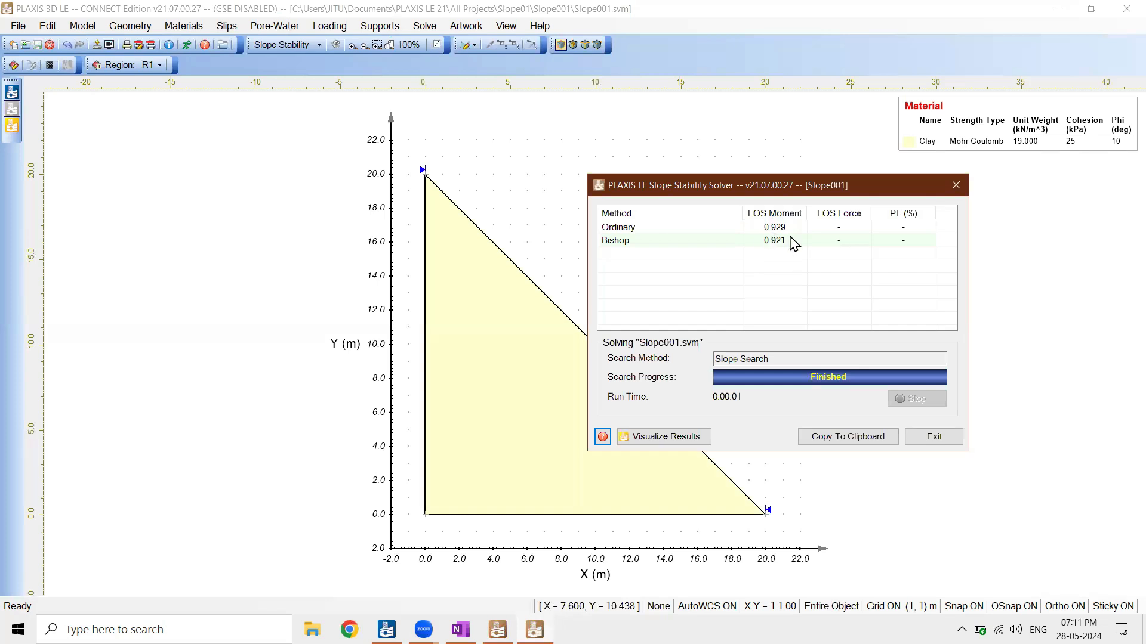
{"action": "left_click", "coordinate": [692, 439]}
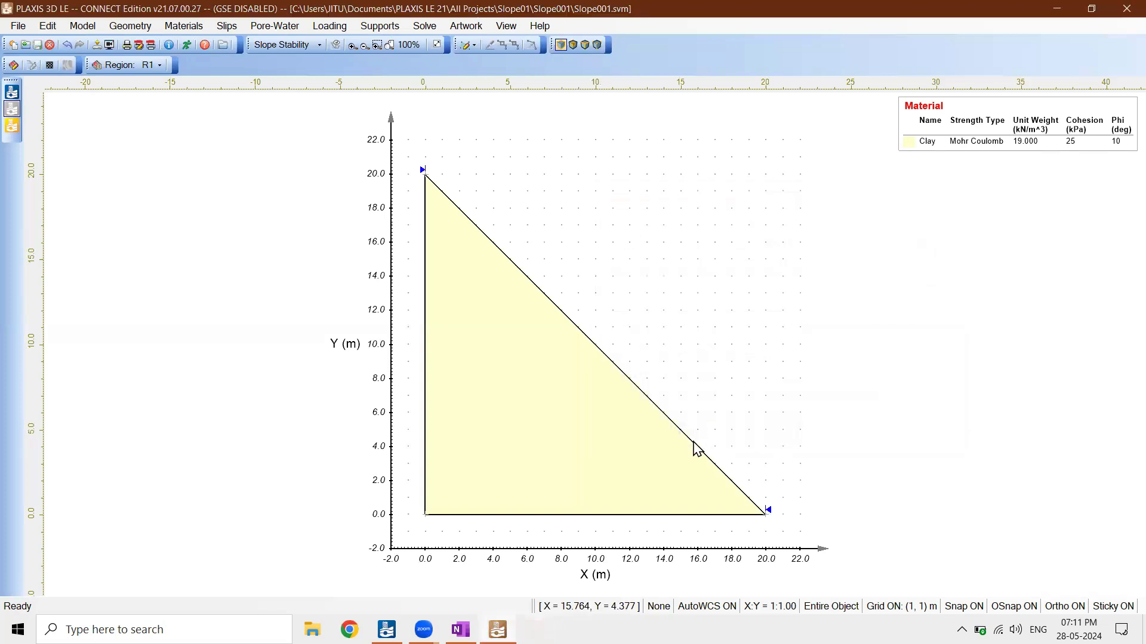